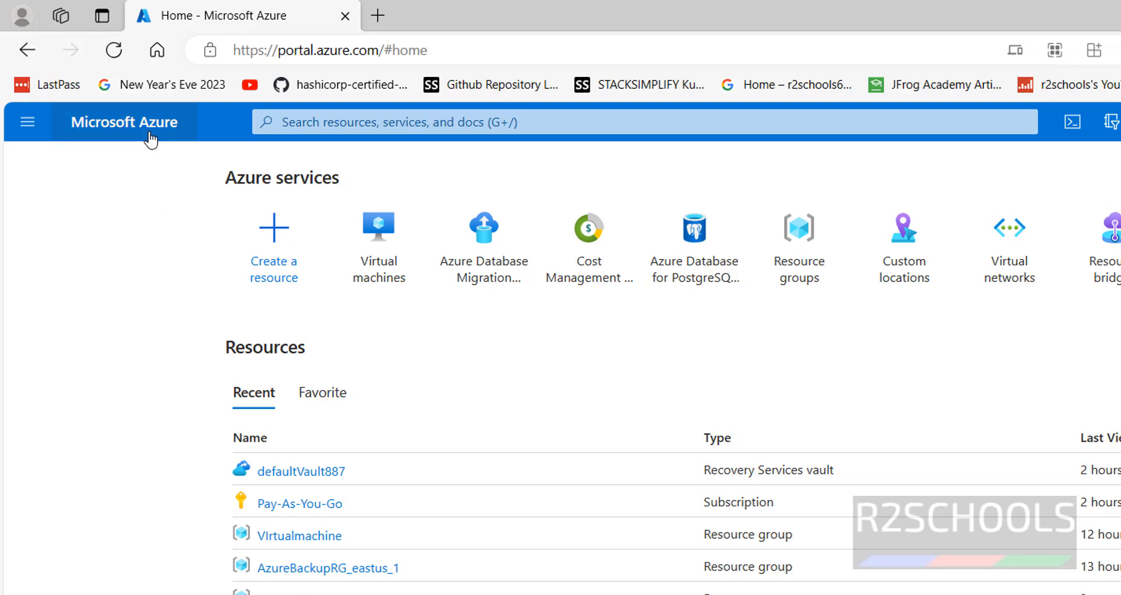
# - Search the portal for "virtual machines" and open the Virtual machines service
pyautogui.click(366, 125)
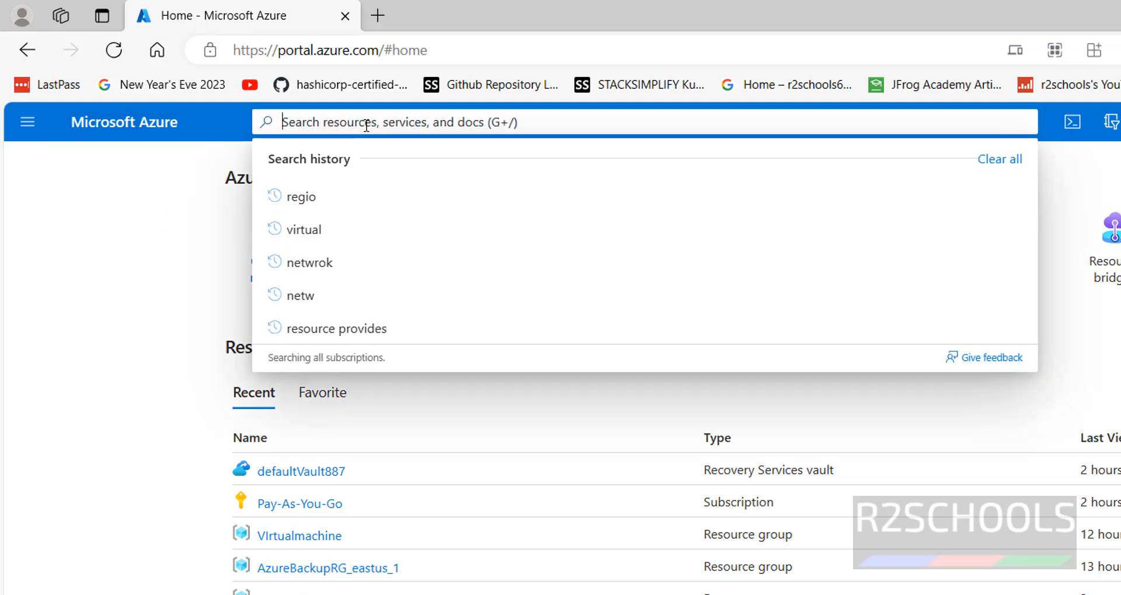
pyautogui.write('vir')
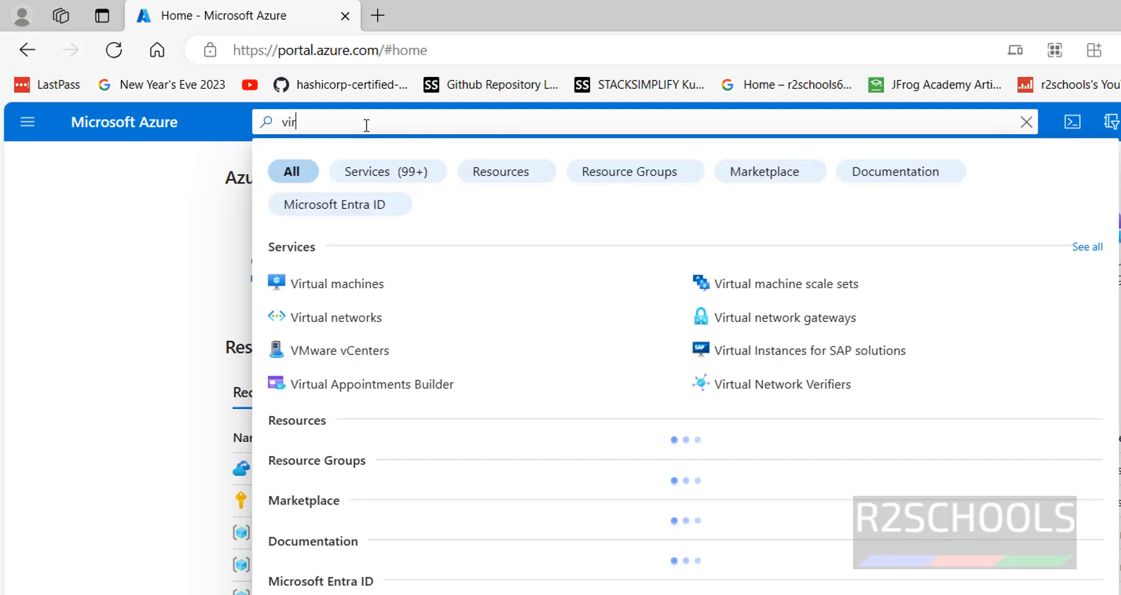
pyautogui.write('tualma')
pyautogui.press('BackSpace')
pyautogui.press('BackSpace')
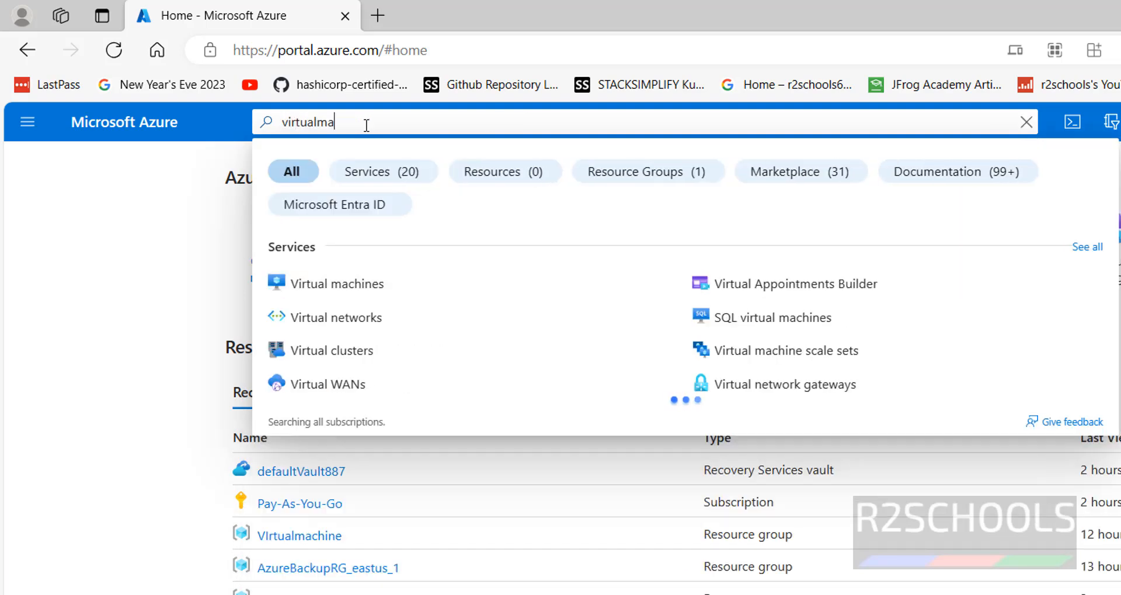
pyautogui.write('machines')
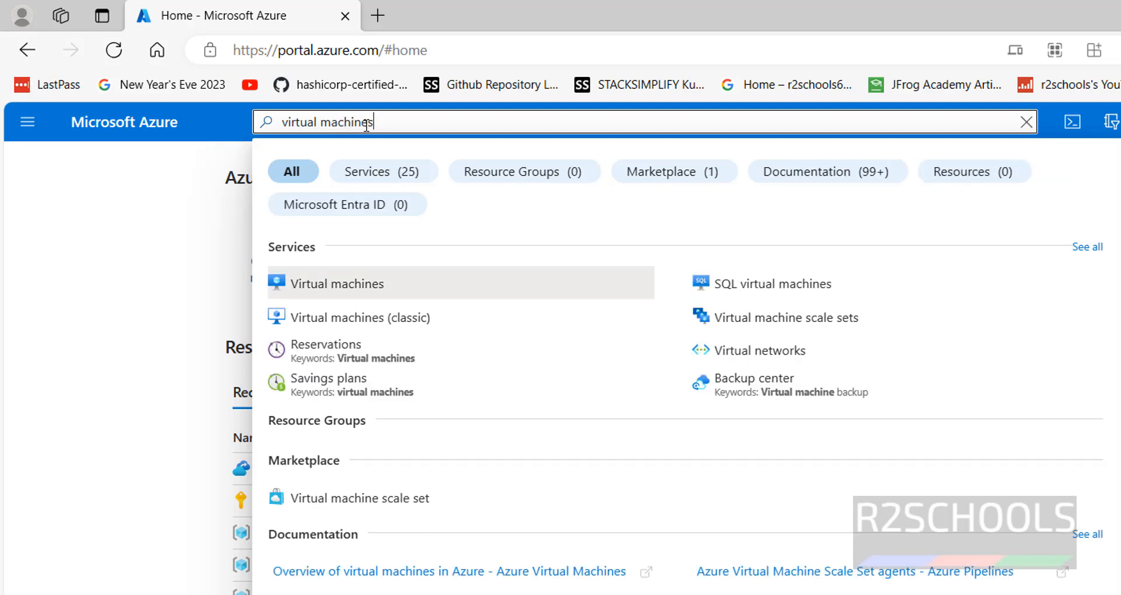
pyautogui.click(338, 286)
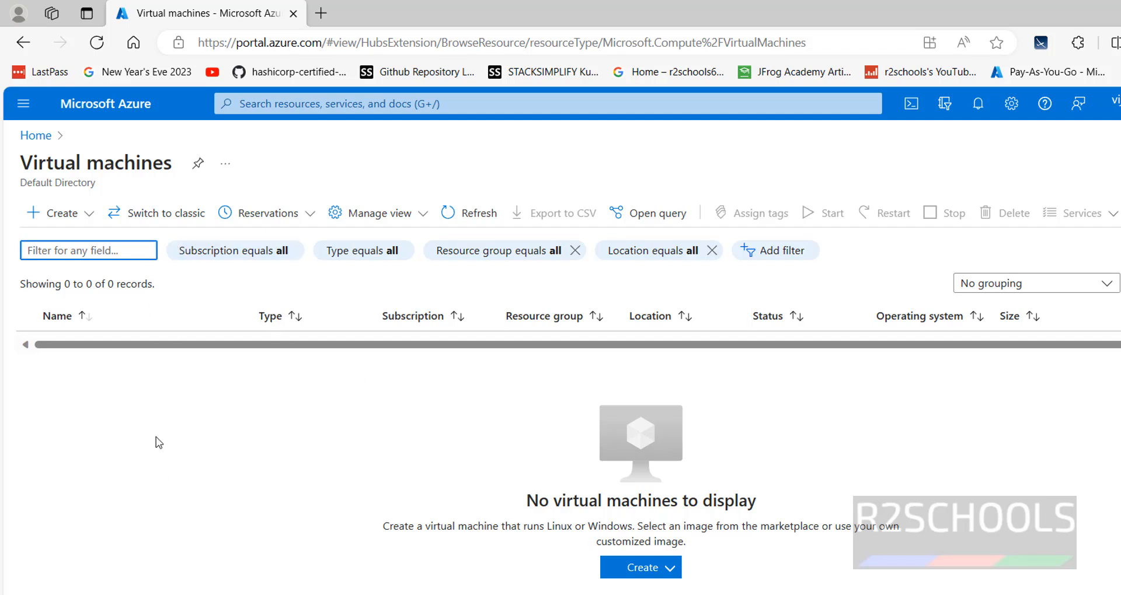
# - Start creating a new Azure virtual machine hosted by Azure
pyautogui.click(87, 214)
pyautogui.click(685, 542)
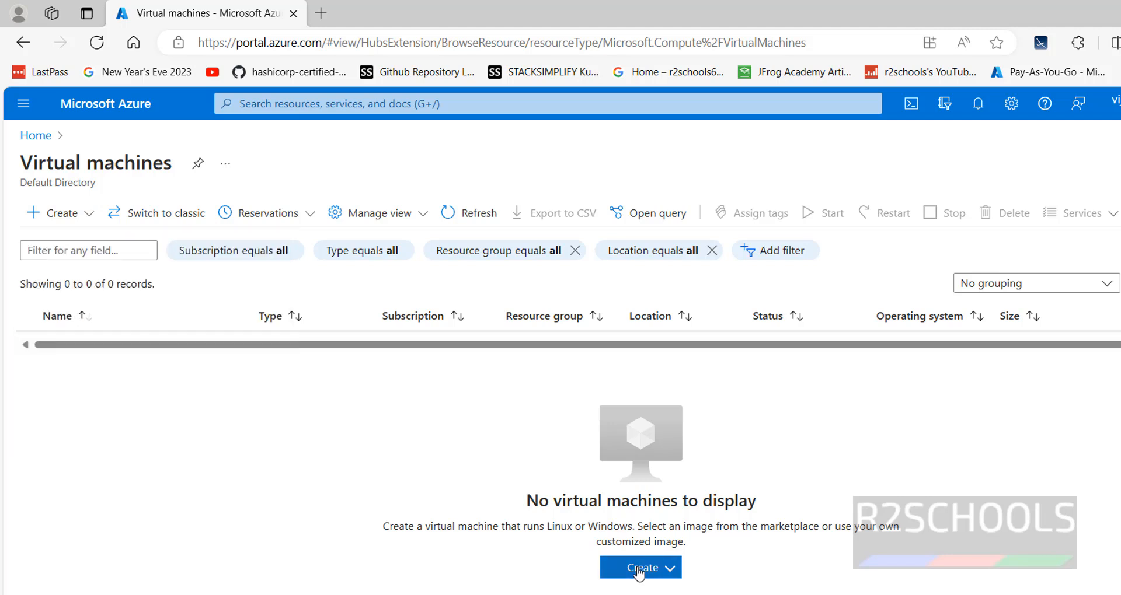
pyautogui.click(62, 213)
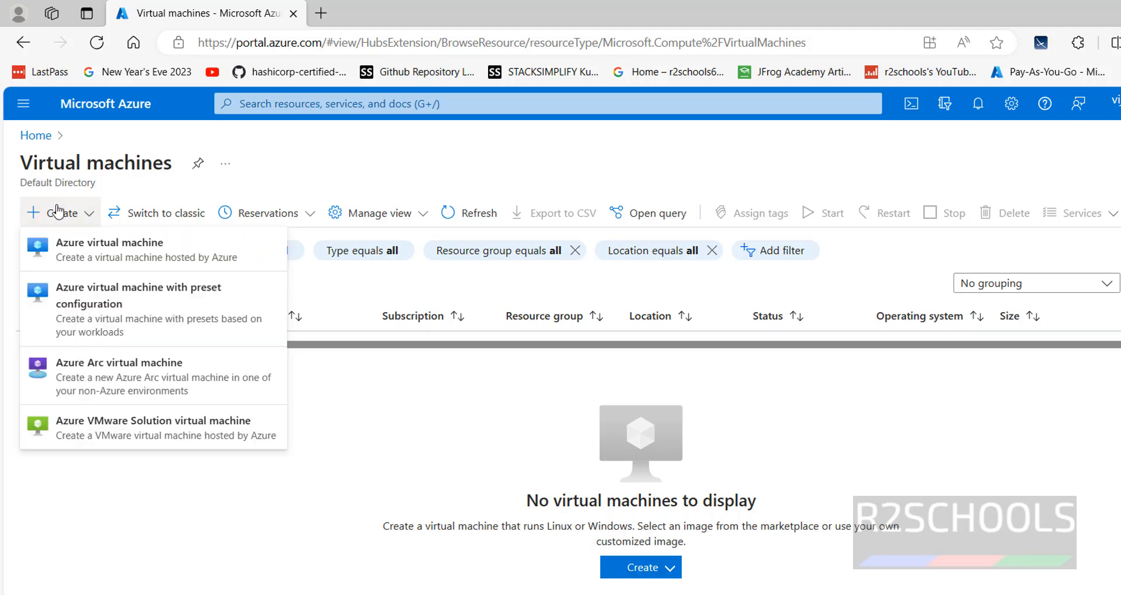
pyautogui.click(76, 257)
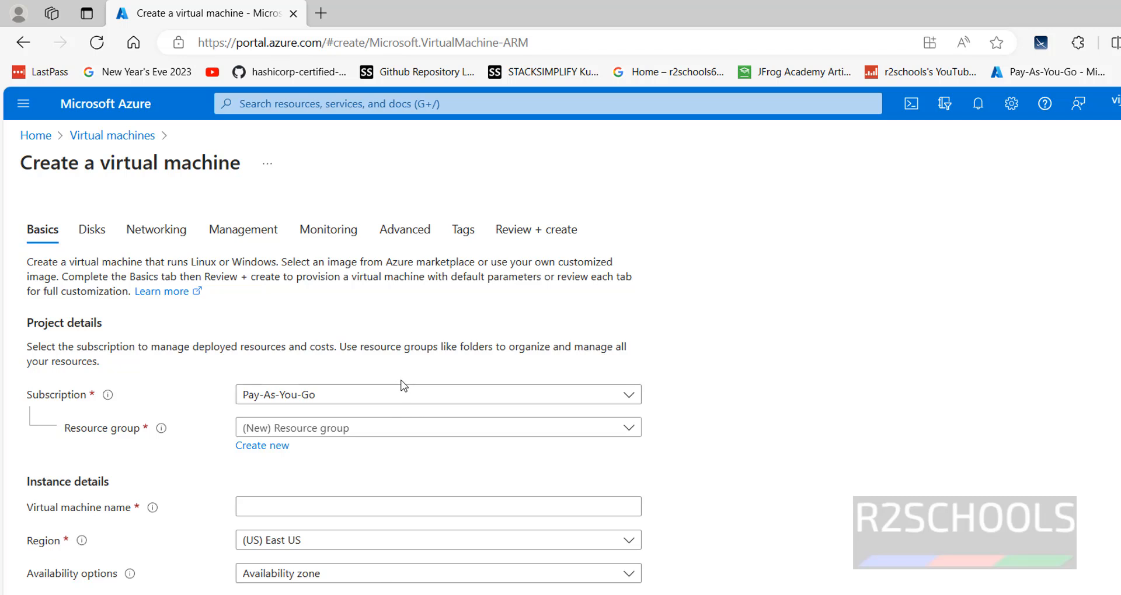
# - Keep the Pay-As-You-Go subscription and choose the existing resource group VIrtualmachine
pyautogui.click(308, 395)
pyautogui.click(309, 396)
pyautogui.click(746, 335)
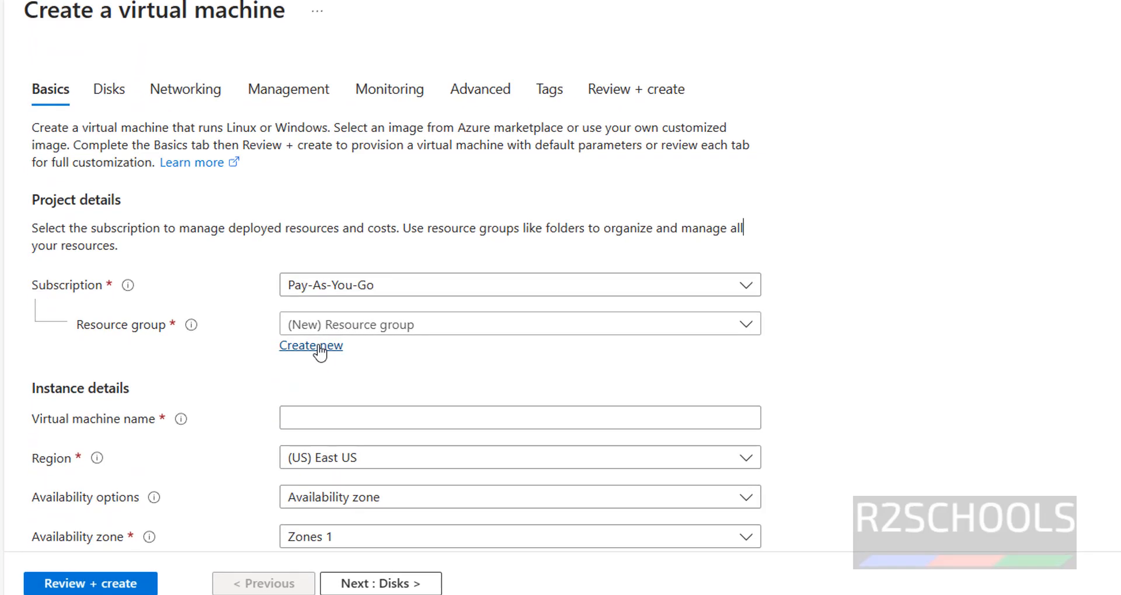
pyautogui.click(507, 323)
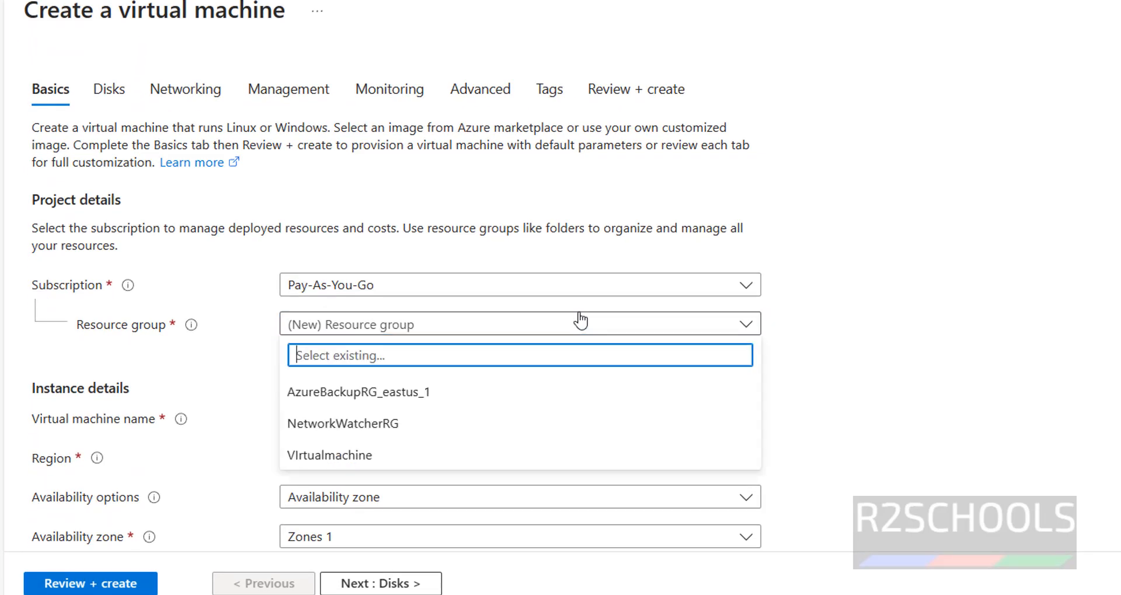
pyautogui.click(384, 462)
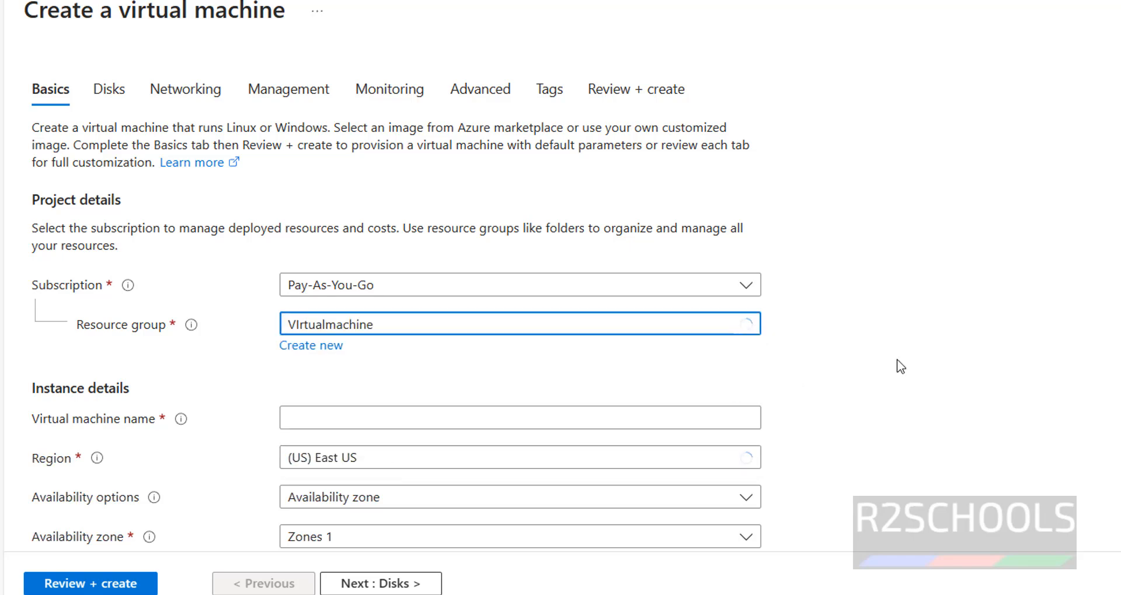
# - Name the virtual machine Fedora39
pyautogui.scroll(-2, 958, 345)
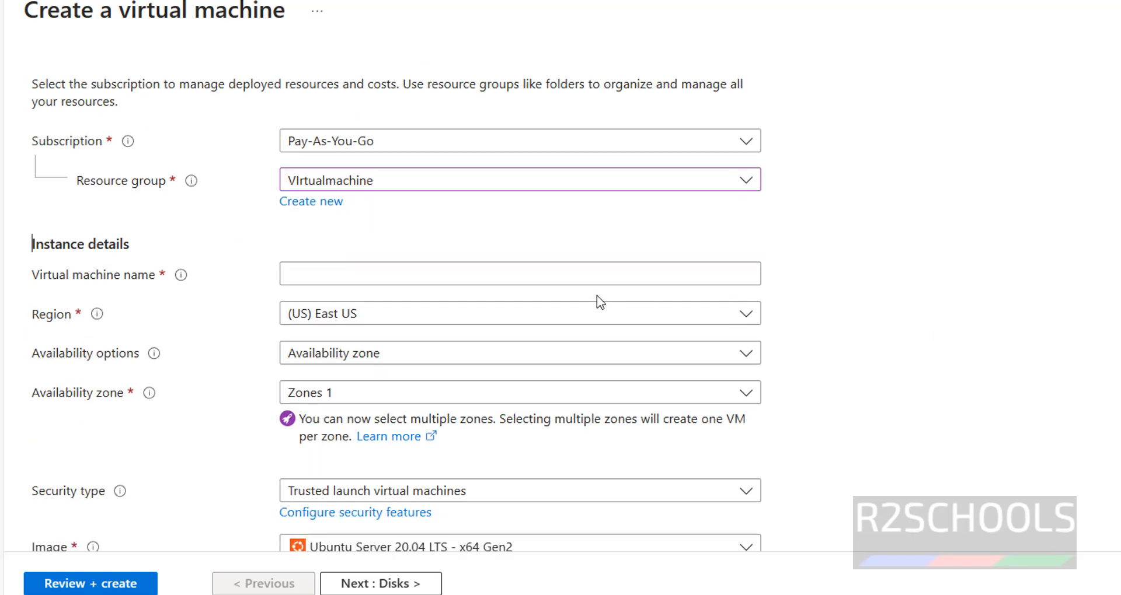
pyautogui.click(553, 276)
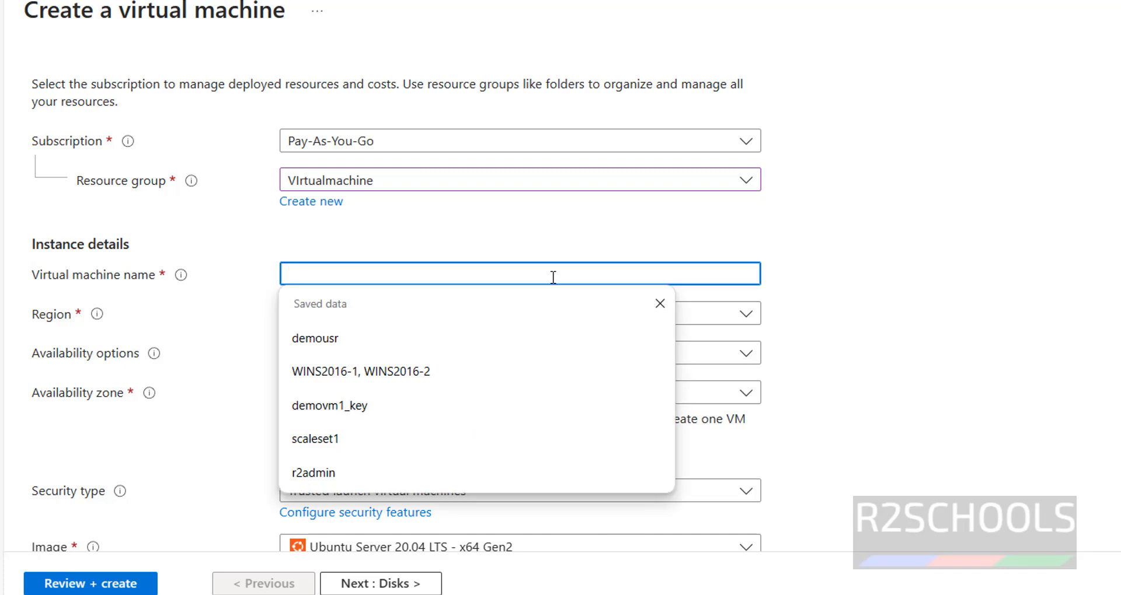
pyautogui.click(185, 264)
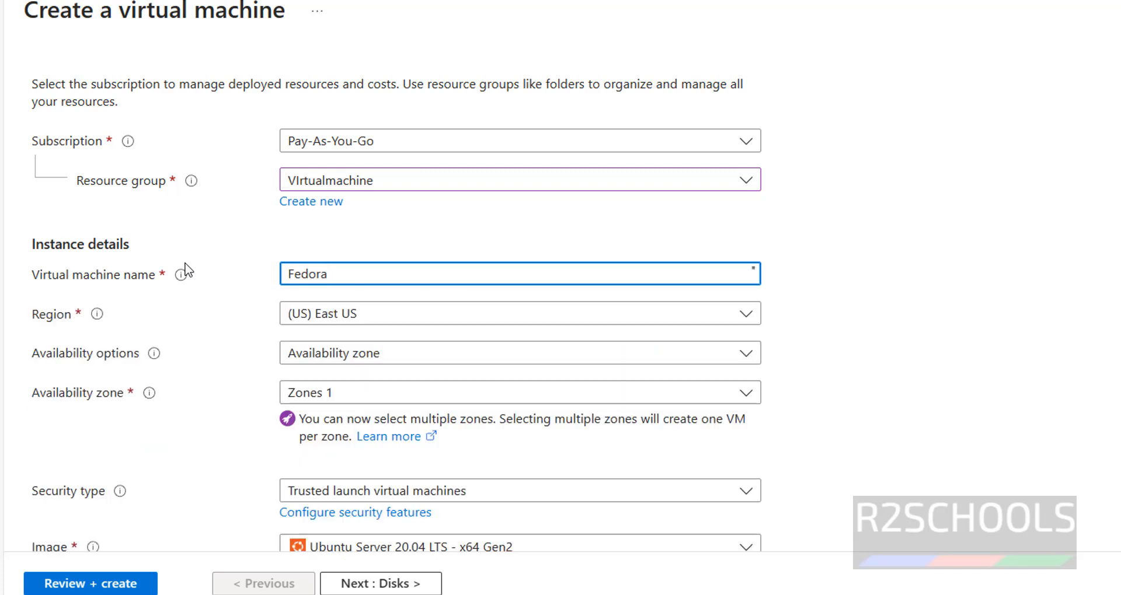
pyautogui.click(837, 256)
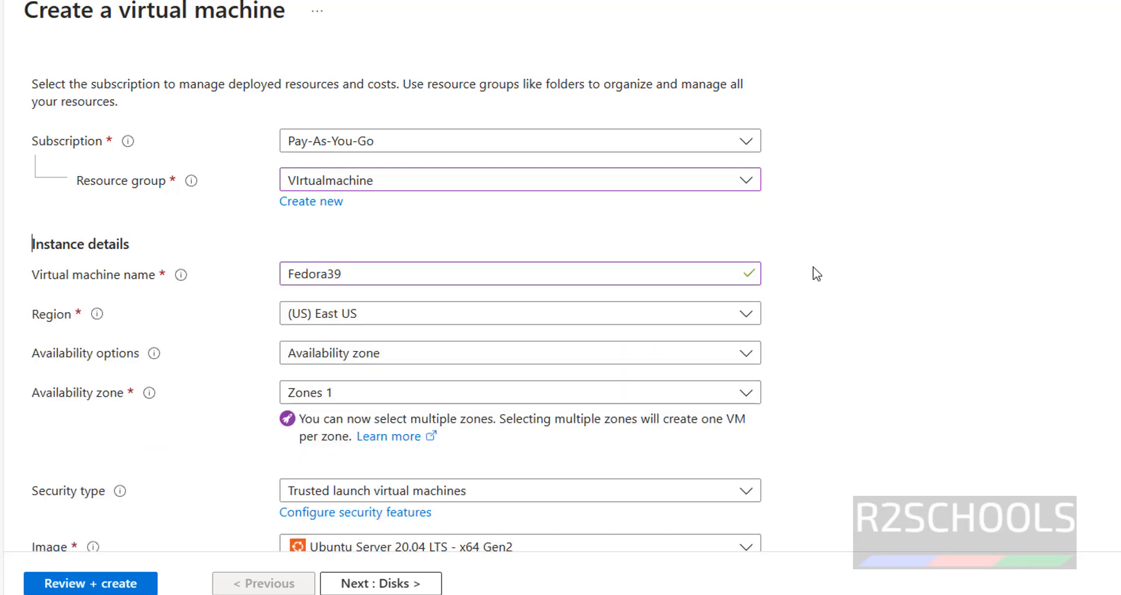
# - Look through the available regions and availability options, keeping (US) East US and Availability zone
pyautogui.click(611, 321)
pyautogui.scroll(-3, 589, 158)
pyautogui.scroll(-5, 589, 159)
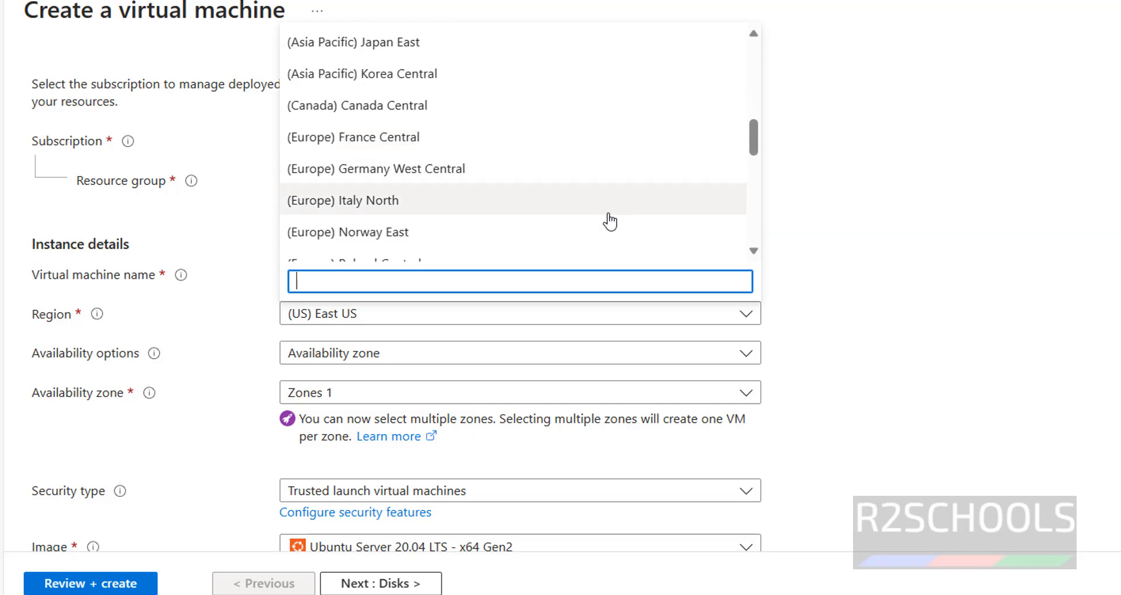
pyautogui.click(840, 296)
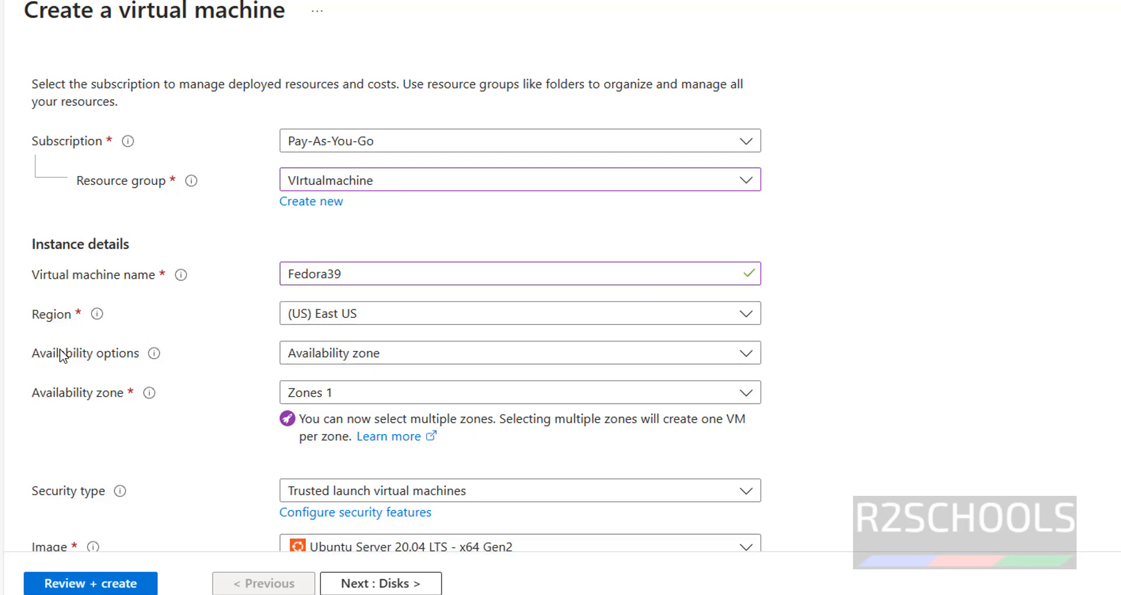
pyautogui.click(686, 360)
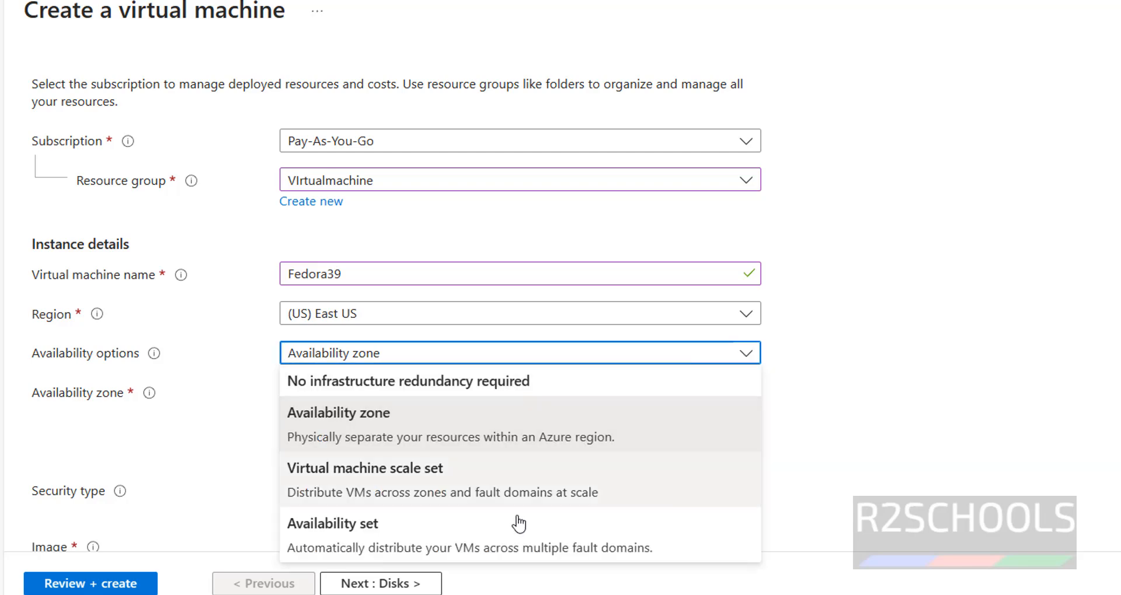
pyautogui.click(989, 307)
# - Add Zone 2 and Zone 3 to the availability zone selection and check the virtual machine names
pyautogui.scroll(-4, 992, 314)
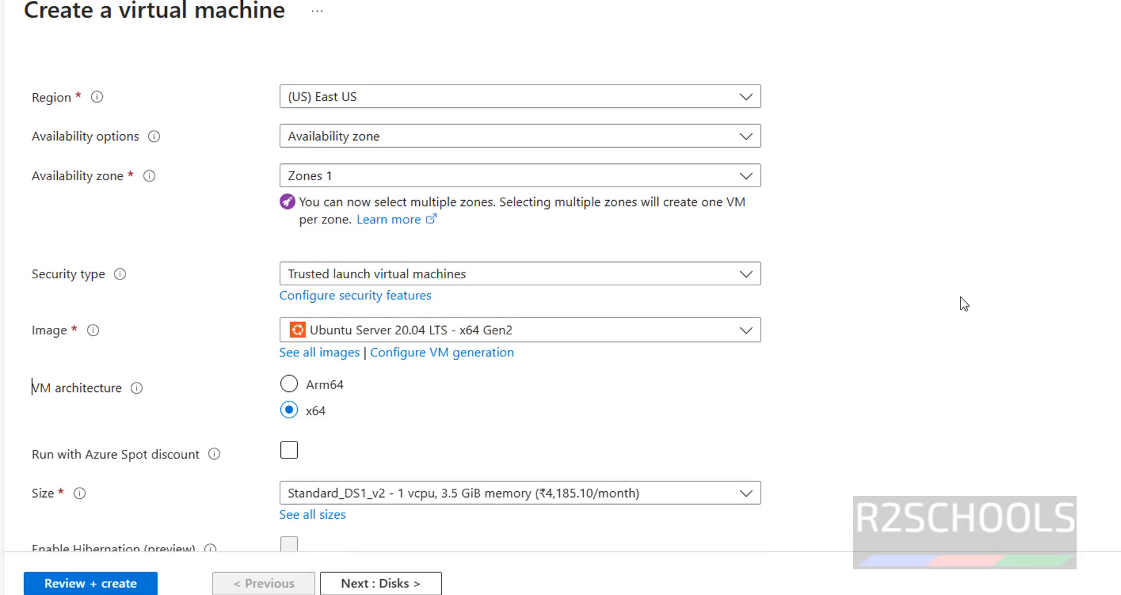
pyautogui.click(516, 186)
pyautogui.click(298, 235)
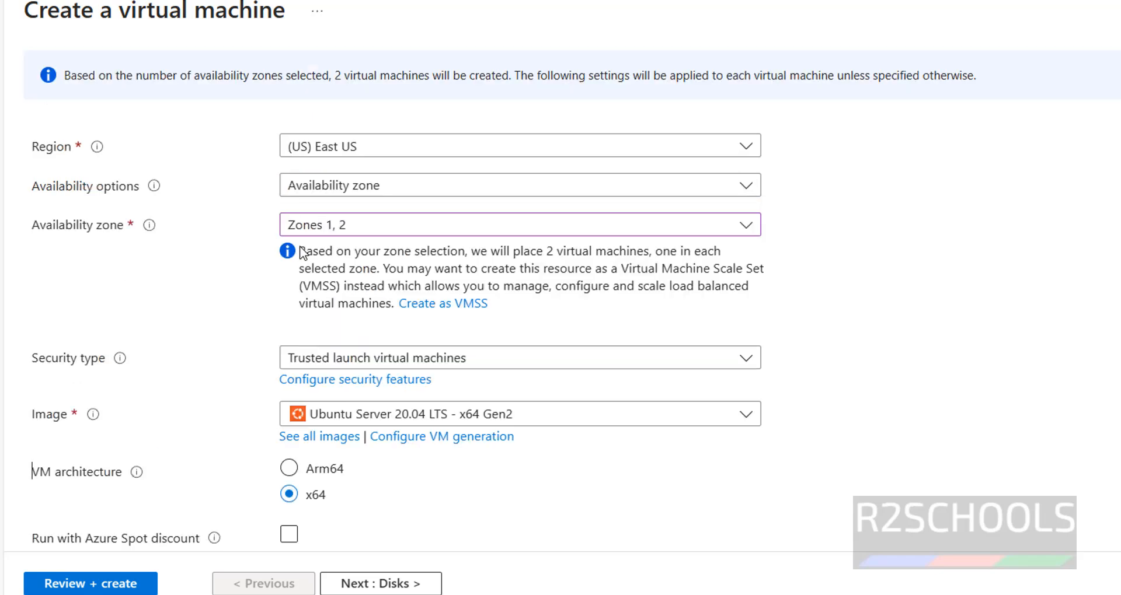
pyautogui.click(373, 232)
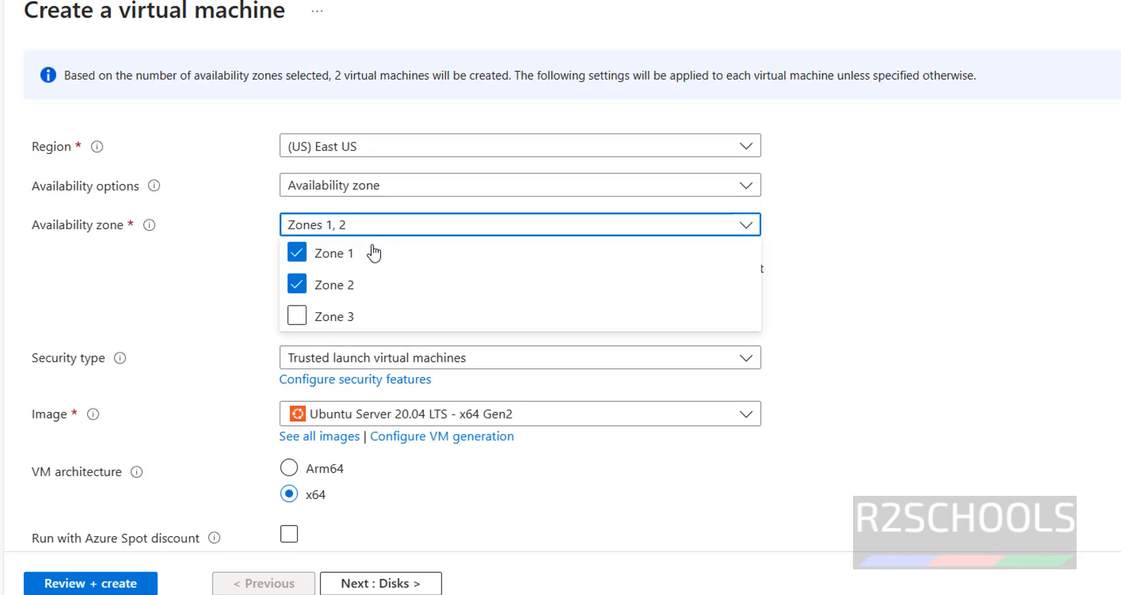
pyautogui.click(298, 316)
pyautogui.scroll(3, 365, 280)
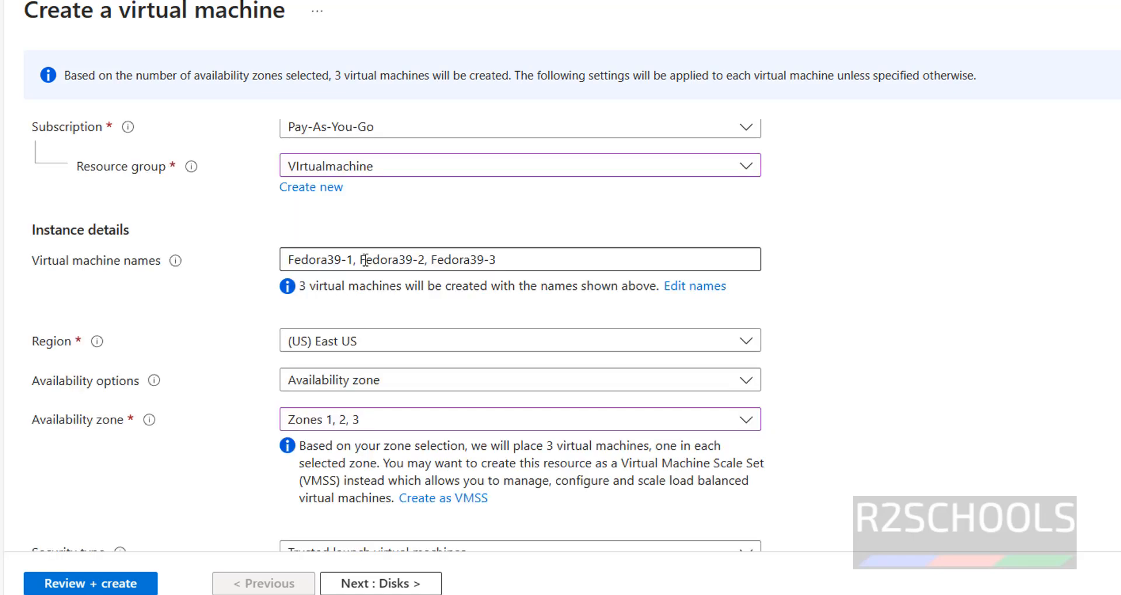
pyautogui.moveTo(352, 259); pyautogui.dragTo(507, 259)
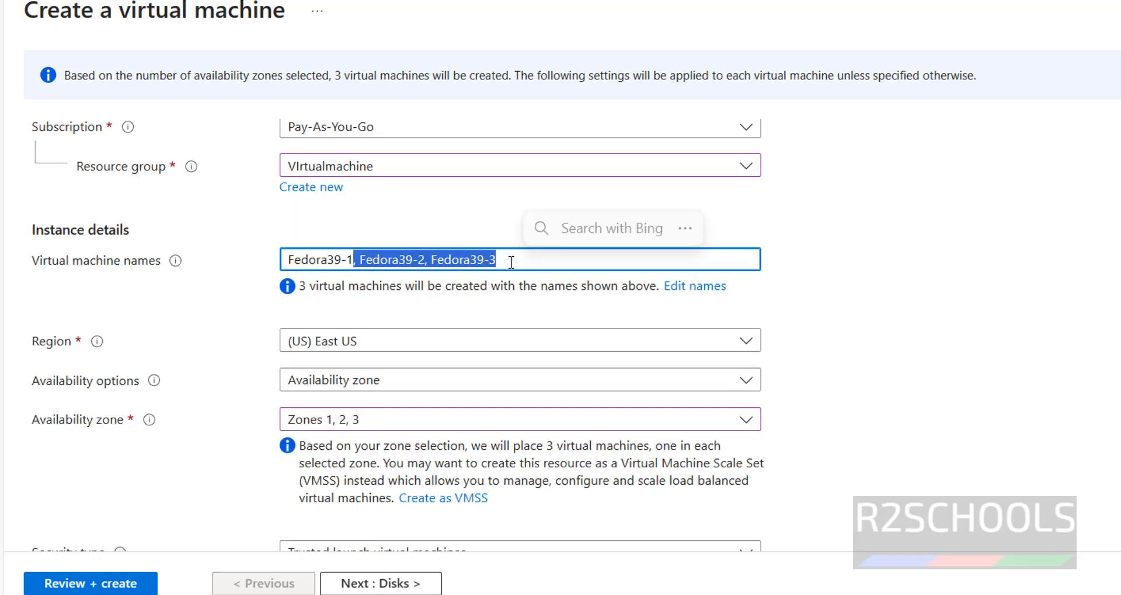
pyautogui.scroll(-1, 915, 257)
pyautogui.scroll(-1, 914, 257)
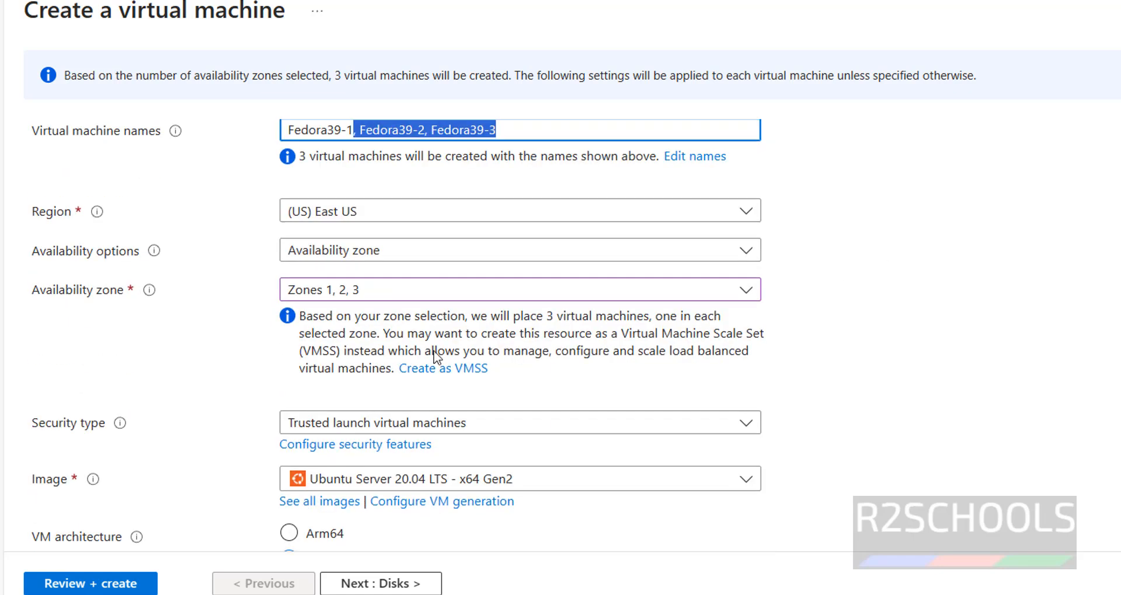
# - Remove Zone 2 and Zone 3 from the availability zone selection and restore the virtual machine name to Fedora39
pyautogui.click(344, 292)
pyautogui.click(300, 351)
pyautogui.click(295, 382)
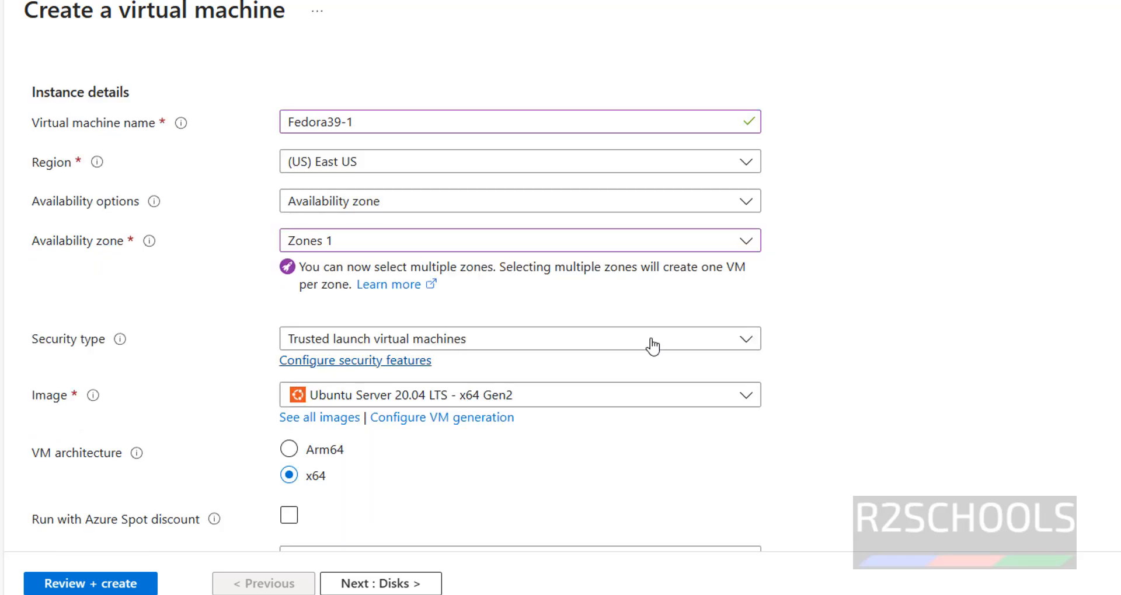
pyautogui.scroll(1, 398, 205)
pyautogui.moveTo(398, 205); pyautogui.dragTo(256, 210)
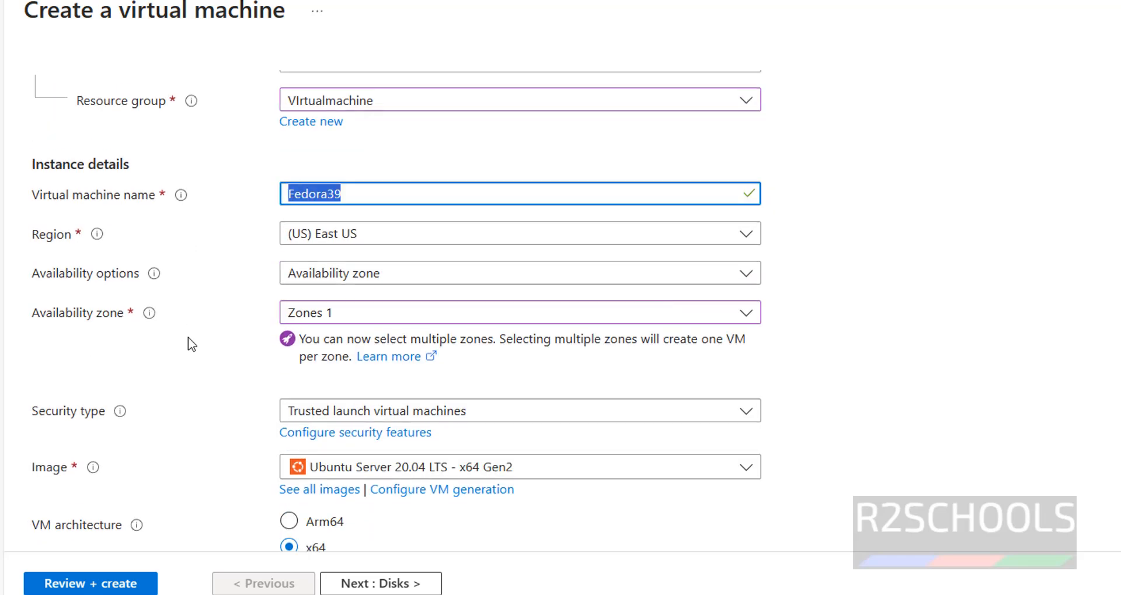
# - Set the virtual machine's security type to Standard
pyautogui.scroll(-2, 193, 342)
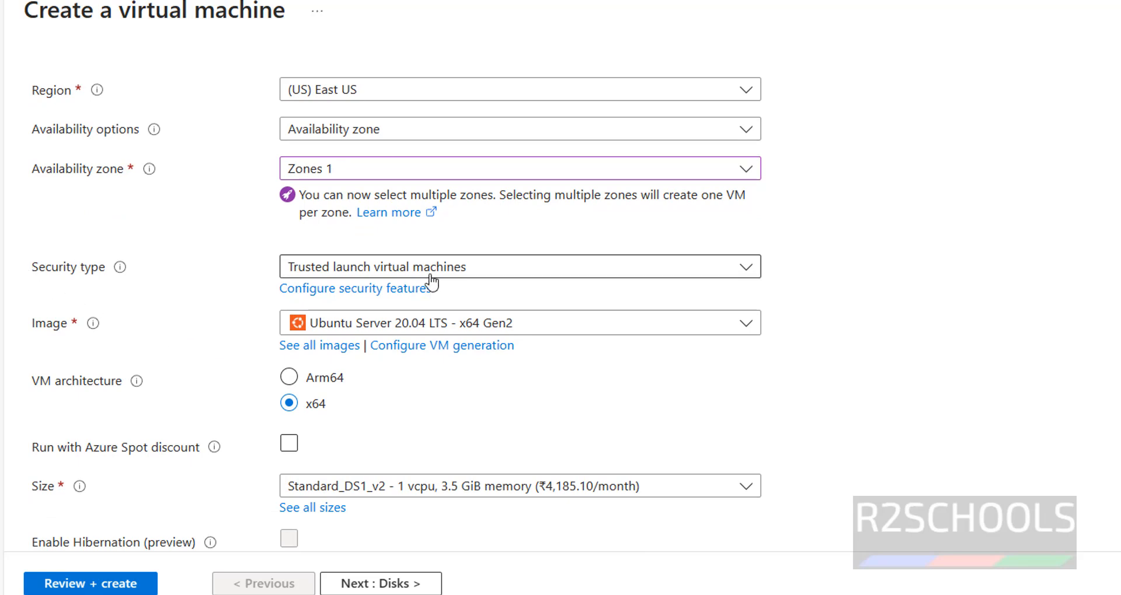
pyautogui.click(439, 273)
pyautogui.click(391, 299)
pyautogui.click(957, 290)
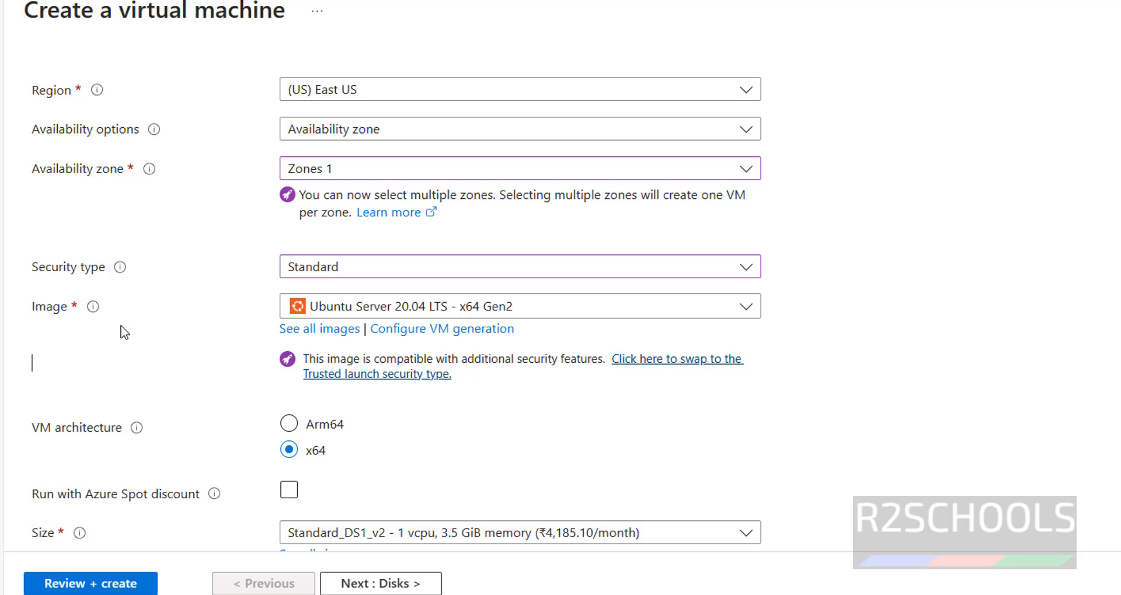
# - Look through the operating system images offered in the virtual machine's image list
pyautogui.click(619, 307)
pyautogui.scroll(-3, 584, 111)
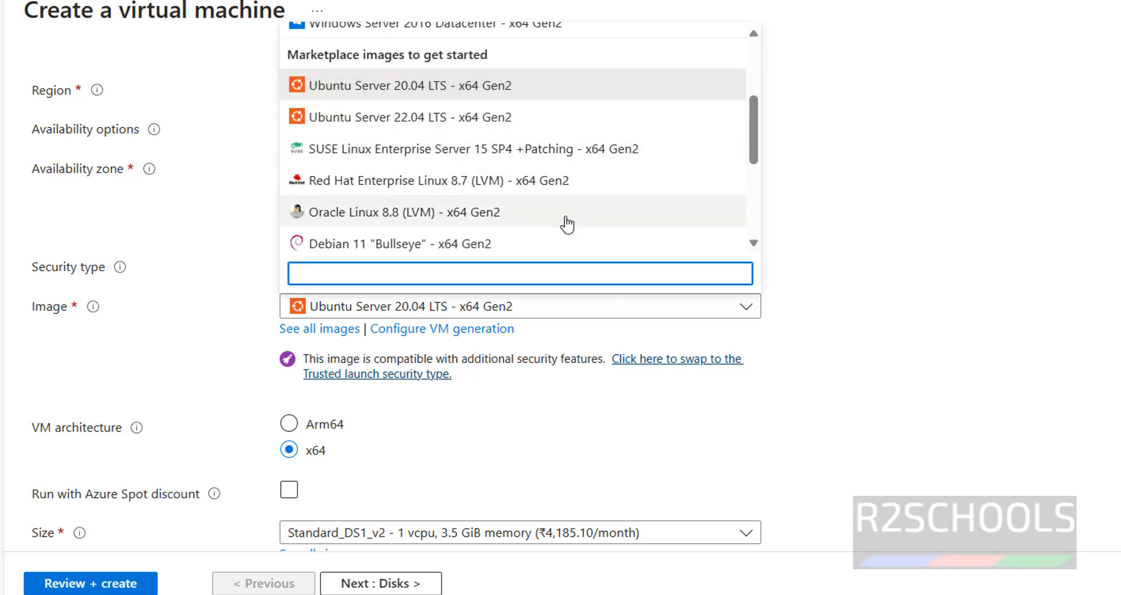
pyautogui.click(941, 267)
pyautogui.click(584, 308)
pyautogui.scroll(-4, 492, 199)
pyautogui.scroll(-3, 510, 207)
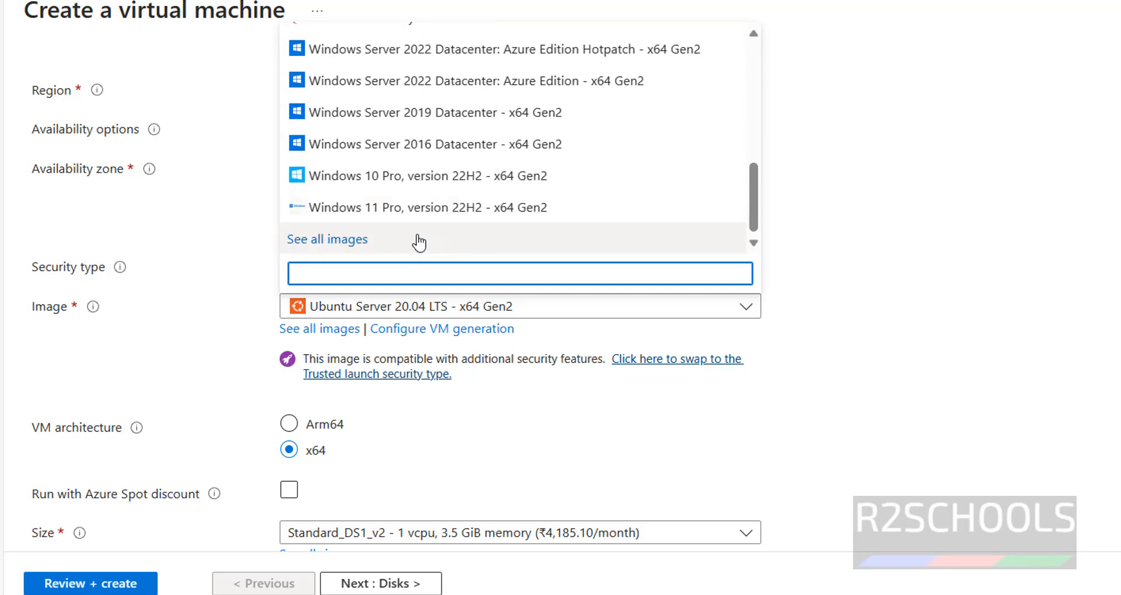
pyautogui.click(902, 283)
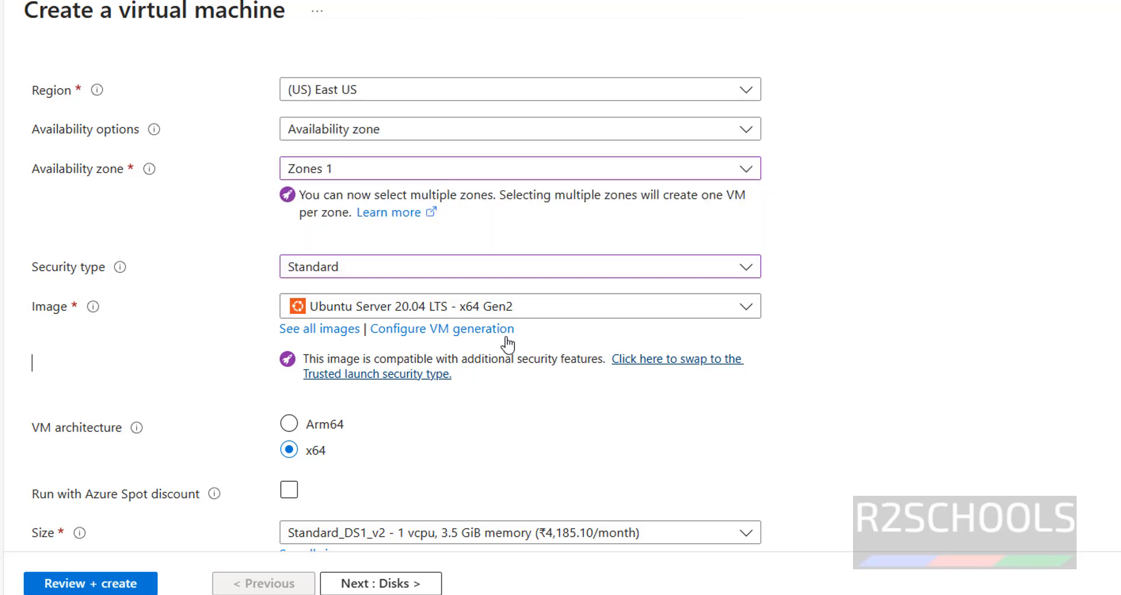
# - Open the full image catalogue and search the Marketplace for "fedora"
pyautogui.click(322, 331)
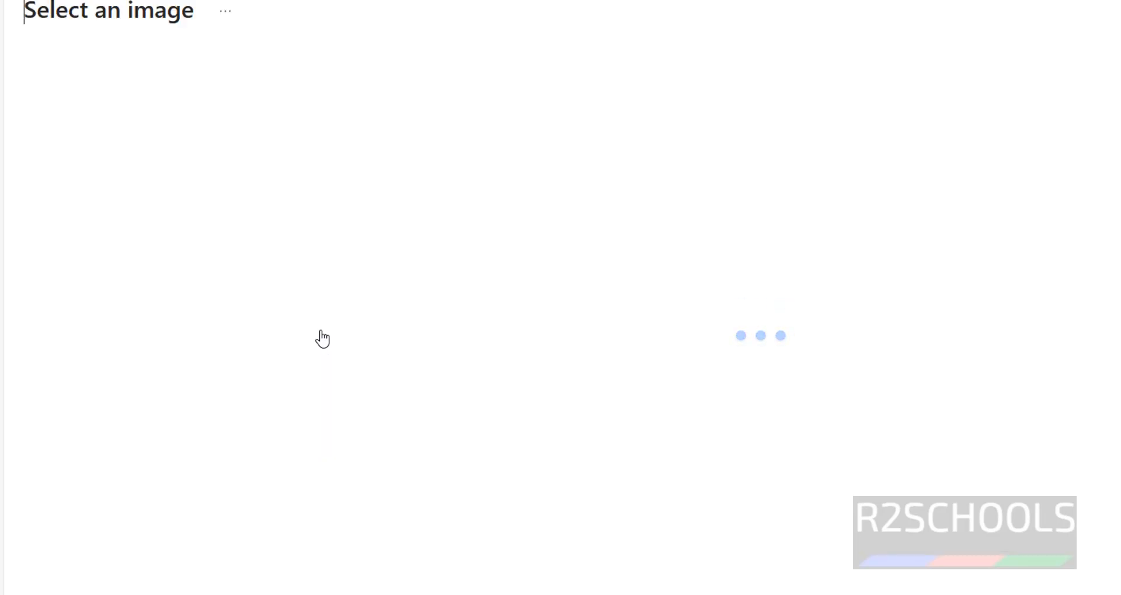
pyautogui.scroll(-15, 611, 408)
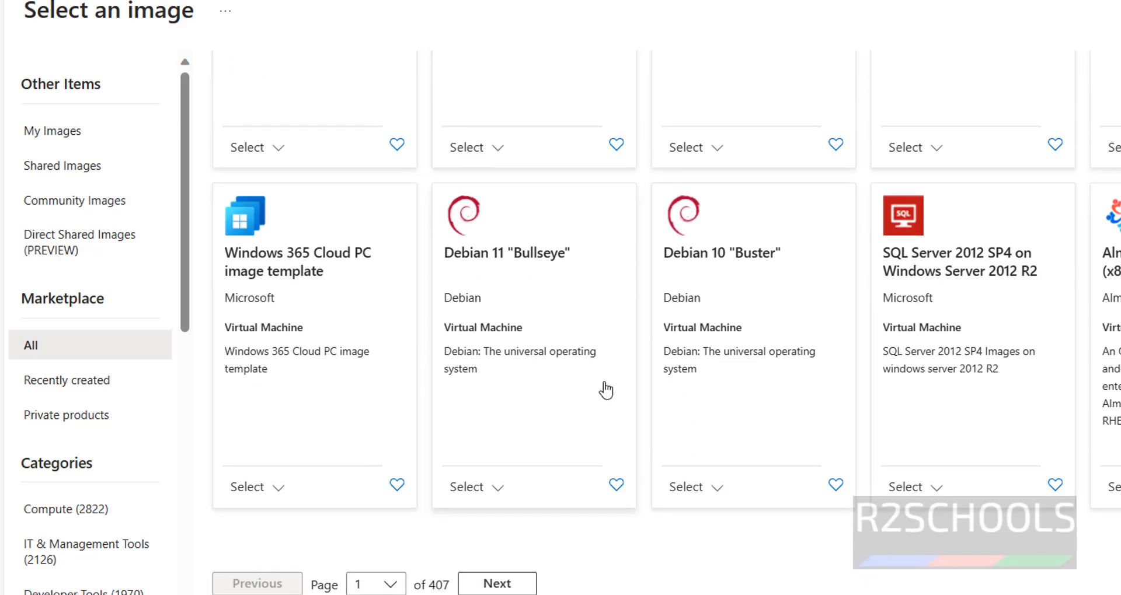
pyautogui.scroll(15, 563, 393)
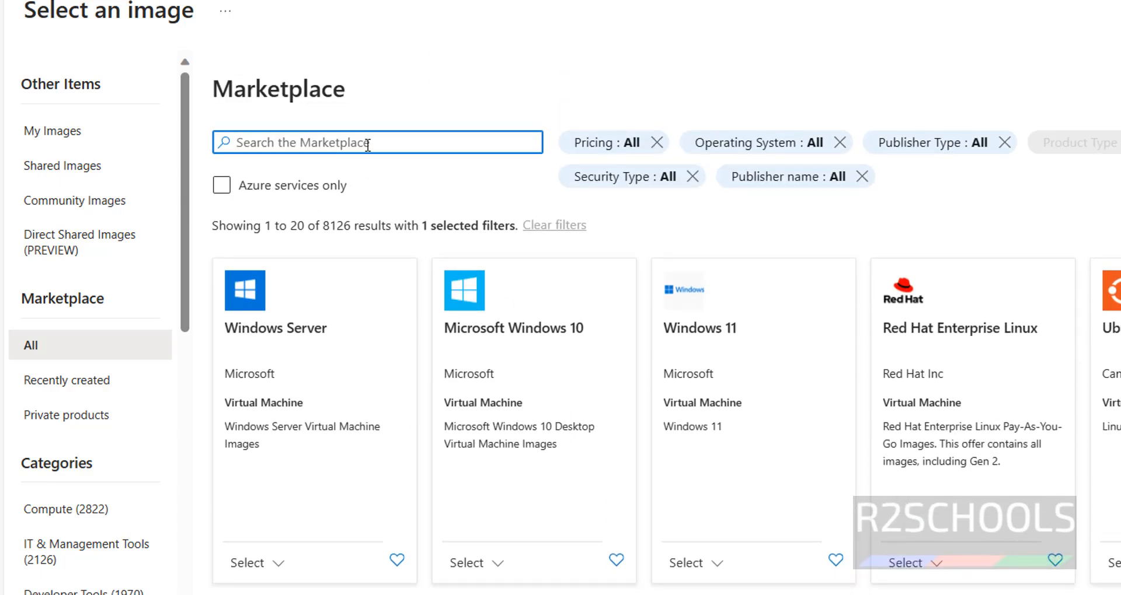
pyautogui.write('fedora')
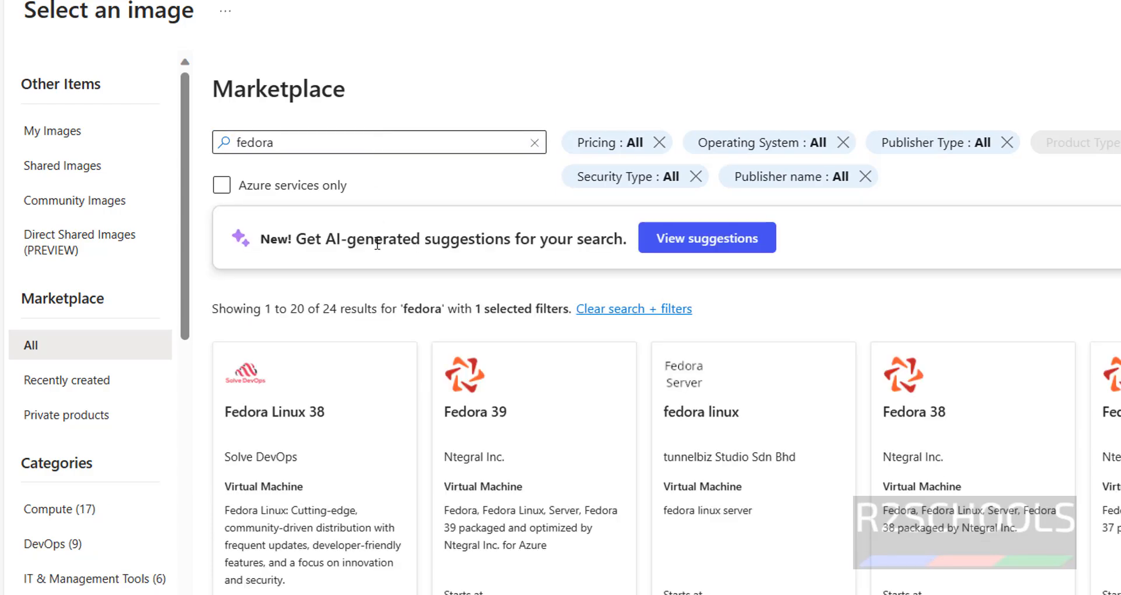
# - Choose the Fedora Server 39 - x64 Gen 1 plan of Ntegral Inc.'s Fedora 39 offering as the virtual machine image
pyautogui.scroll(-3, 376, 222)
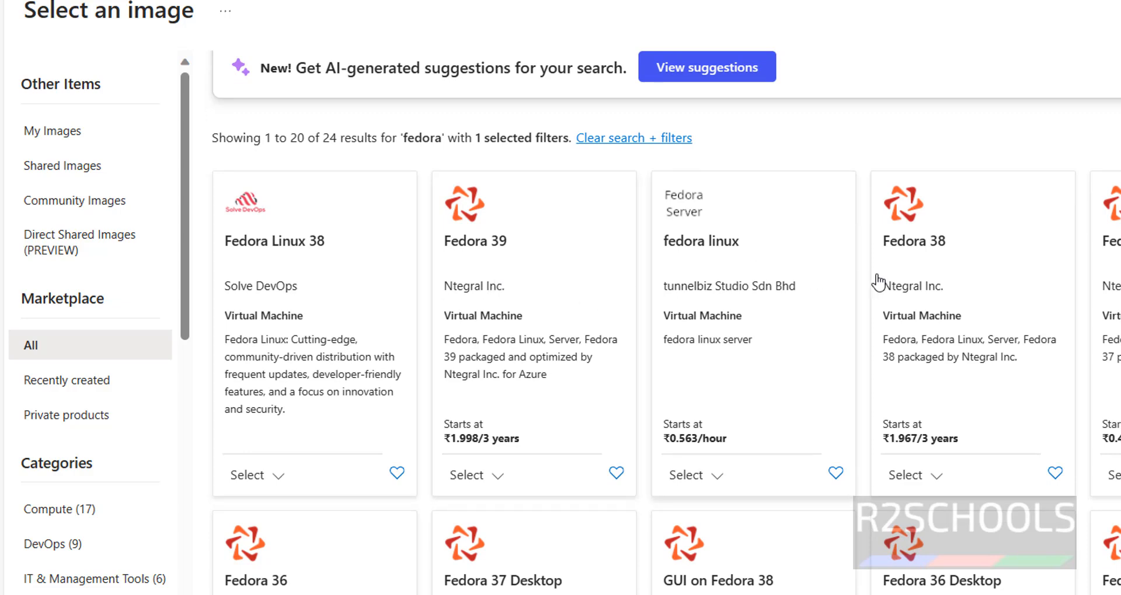
pyautogui.scroll(-10, 729, 402)
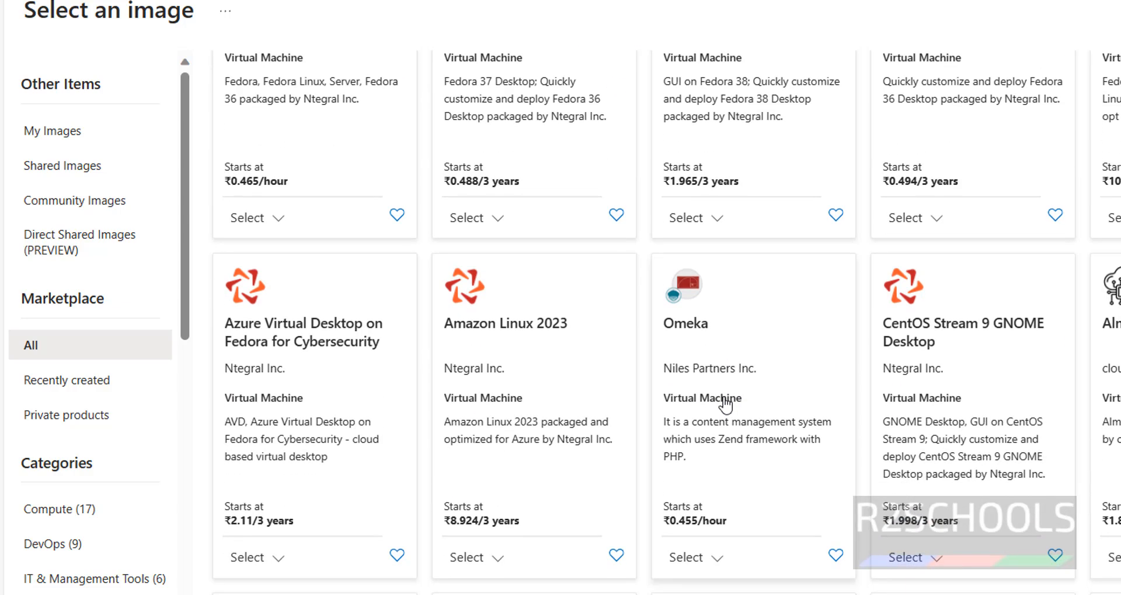
pyautogui.scroll(13, 613, 385)
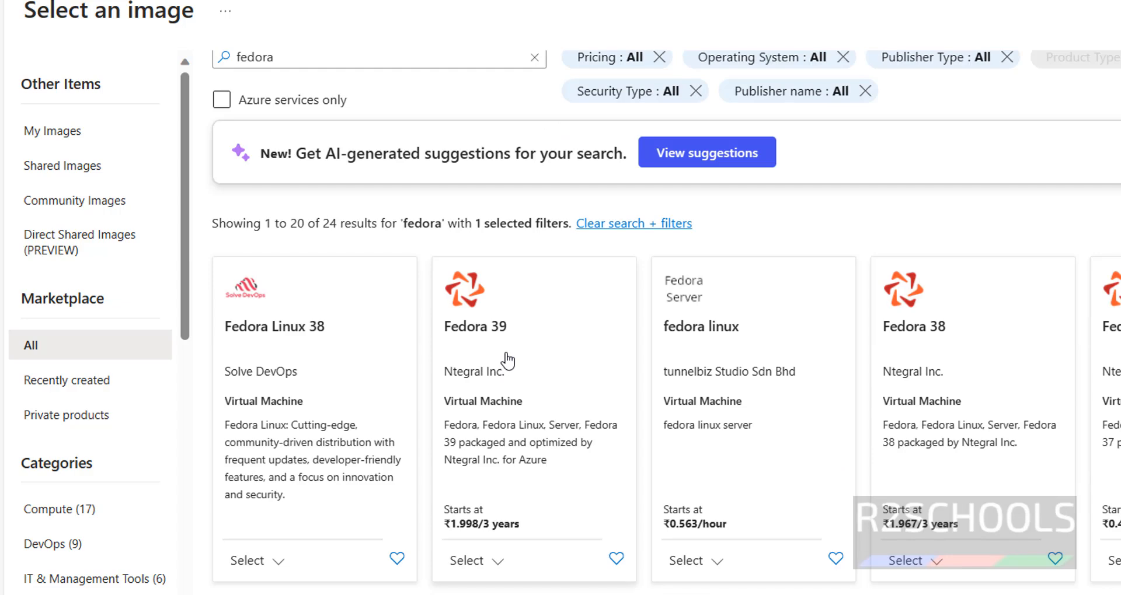
pyautogui.click(507, 360)
pyautogui.scroll(-5, 904, 331)
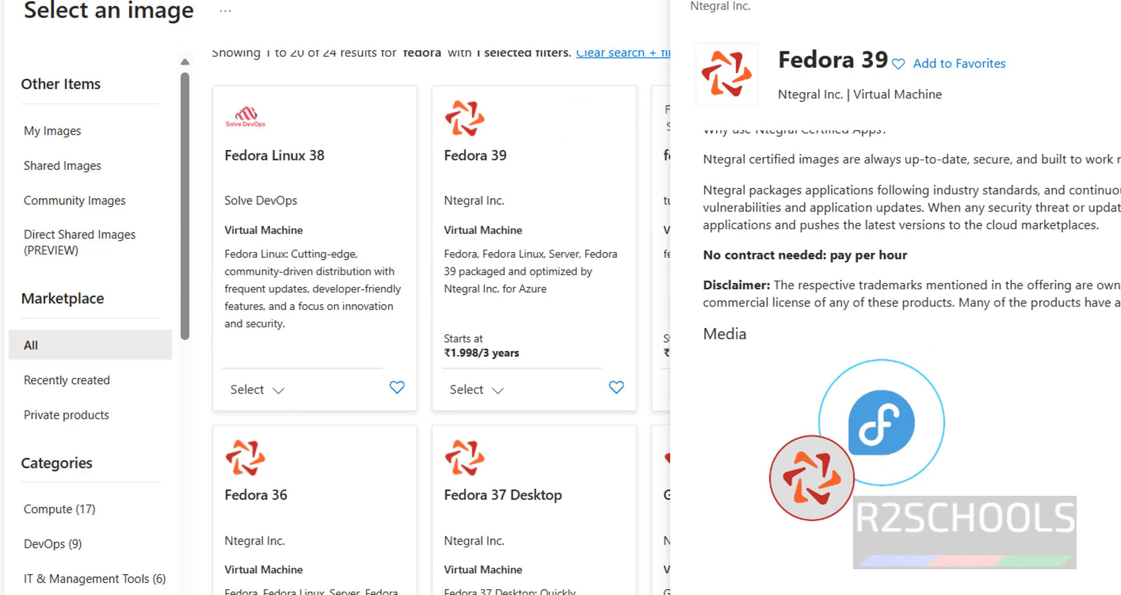
pyautogui.click(650, 232)
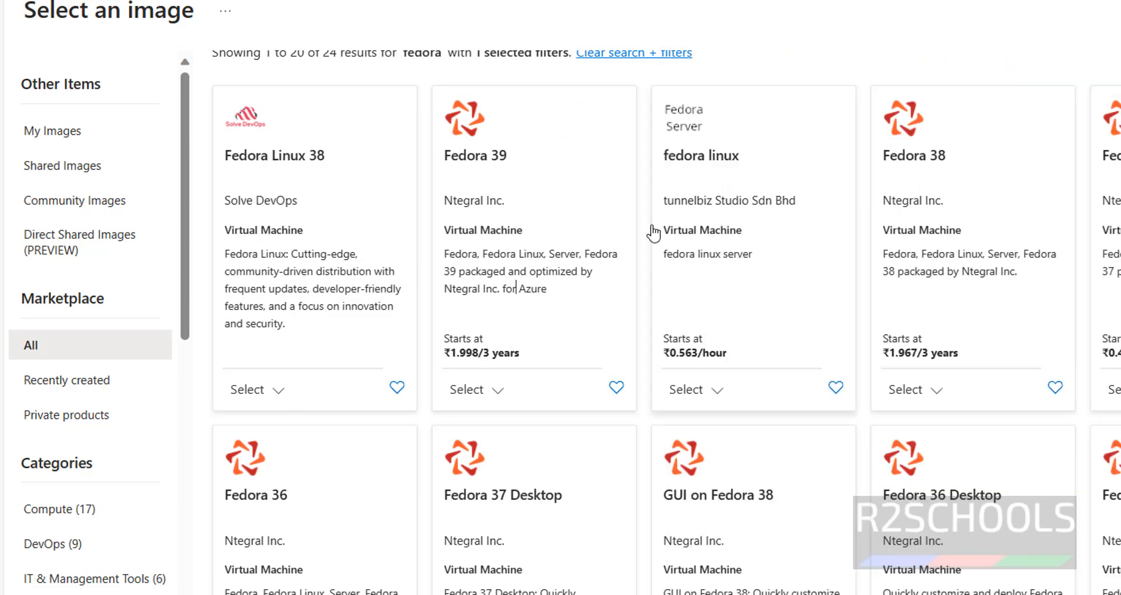
pyautogui.click(497, 390)
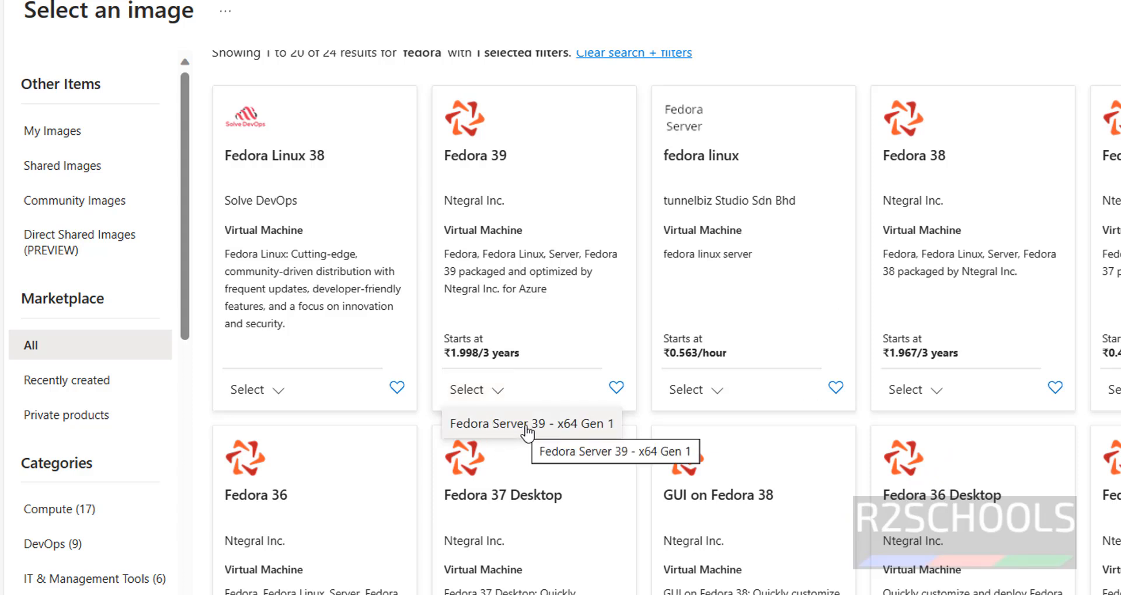
pyautogui.click(492, 429)
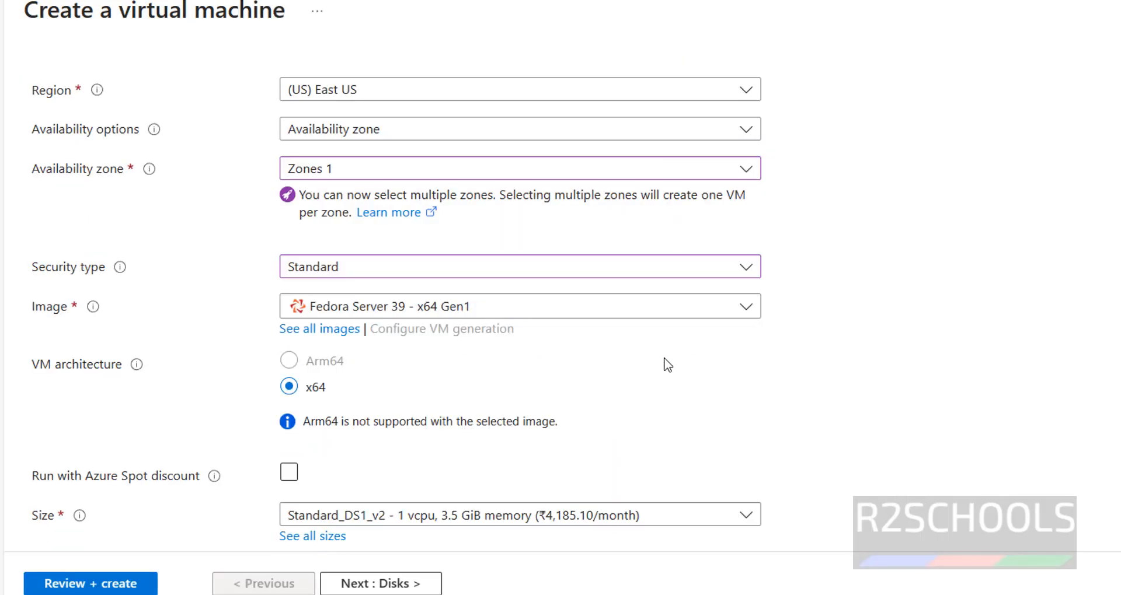
# - Browse the full list of VM sizes and select the general-purpose size DS1_v2 for the virtual machine
pyautogui.scroll(-2, 312, 240)
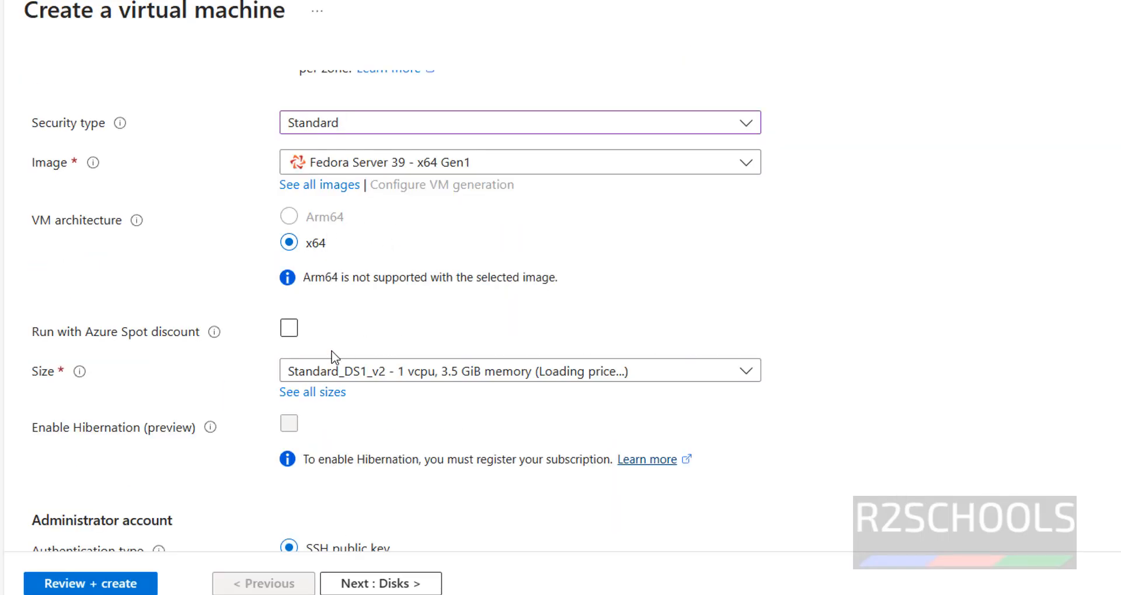
pyautogui.scroll(-1, 111, 283)
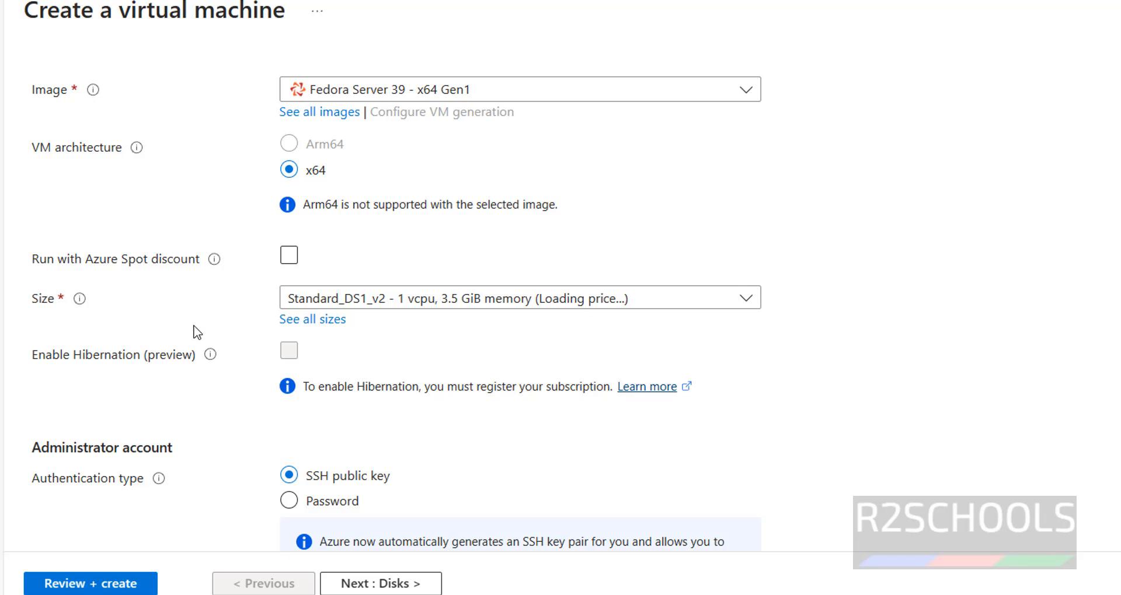
pyautogui.scroll(-2, 202, 327)
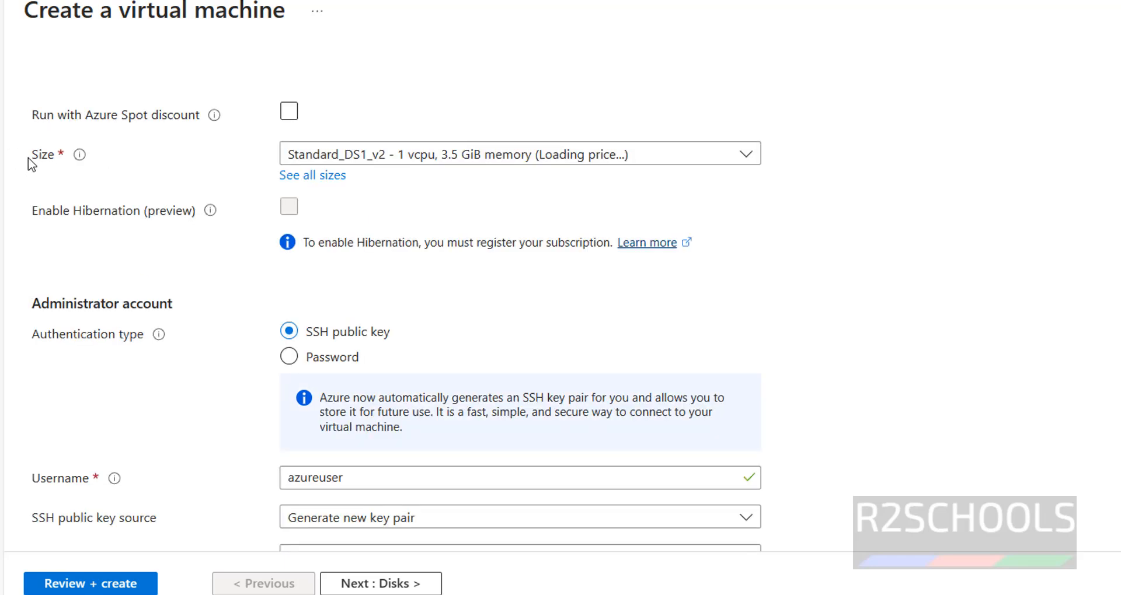
pyautogui.click(446, 155)
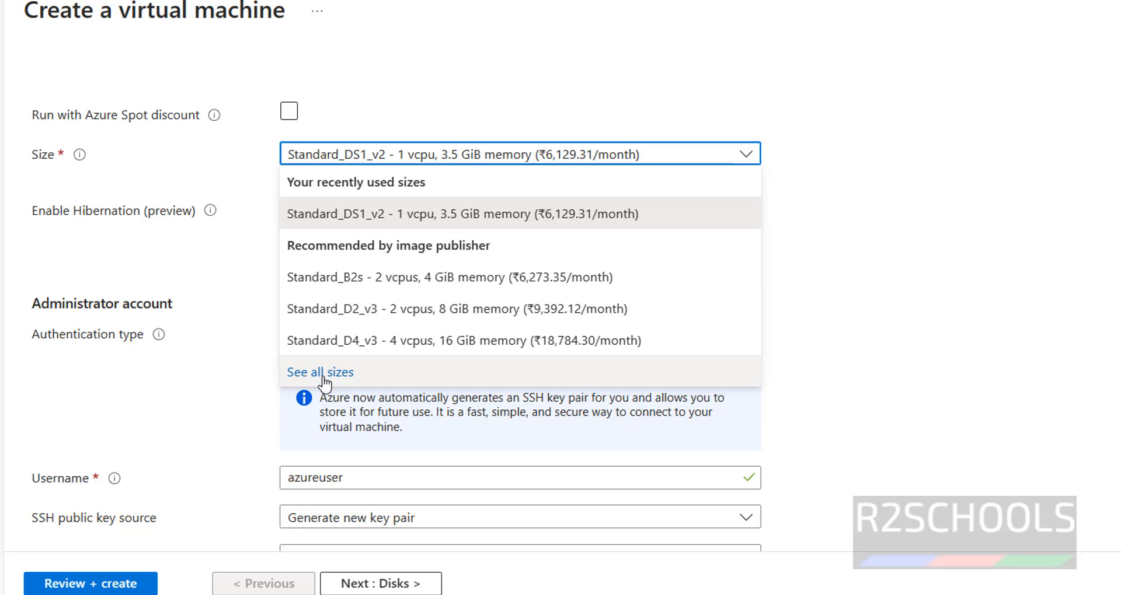
pyautogui.click(323, 376)
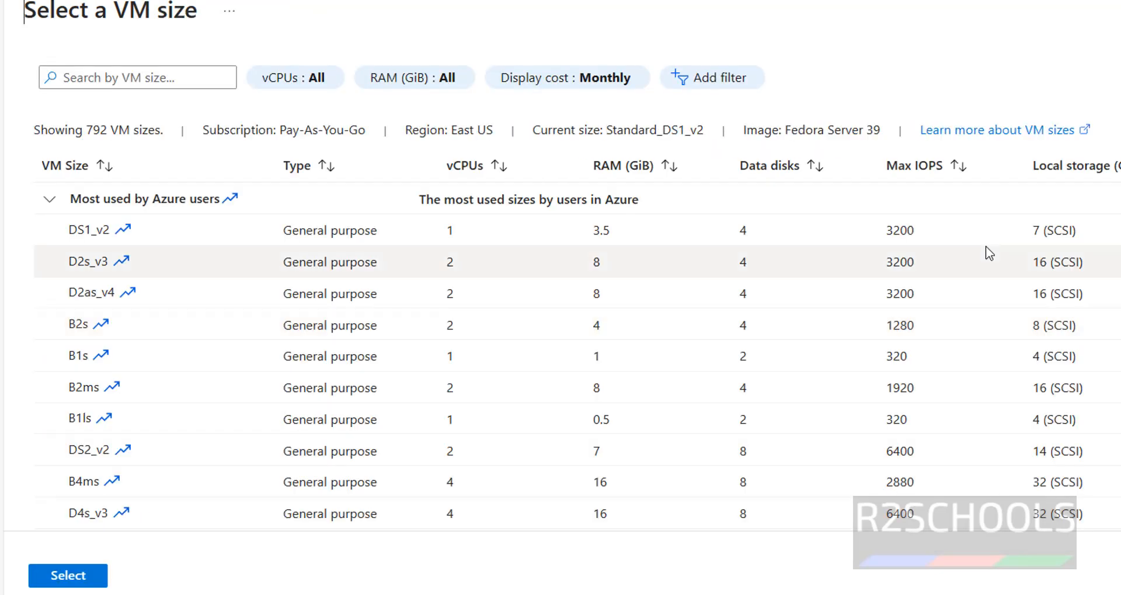
pyautogui.scroll(-10, 459, 353)
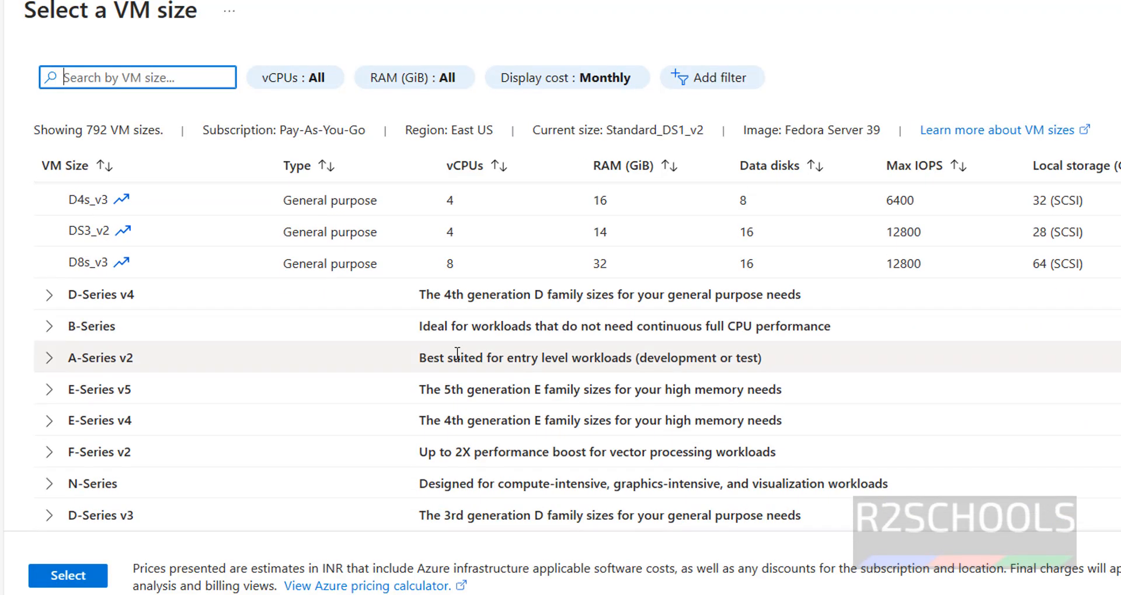
pyautogui.scroll(12, 458, 355)
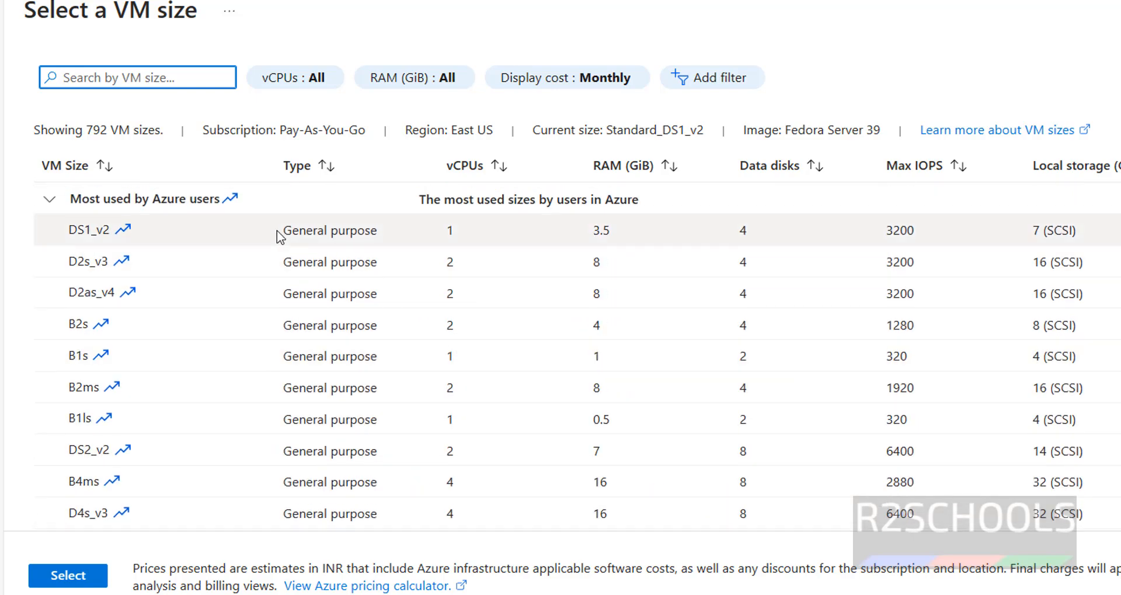
pyautogui.click(282, 232)
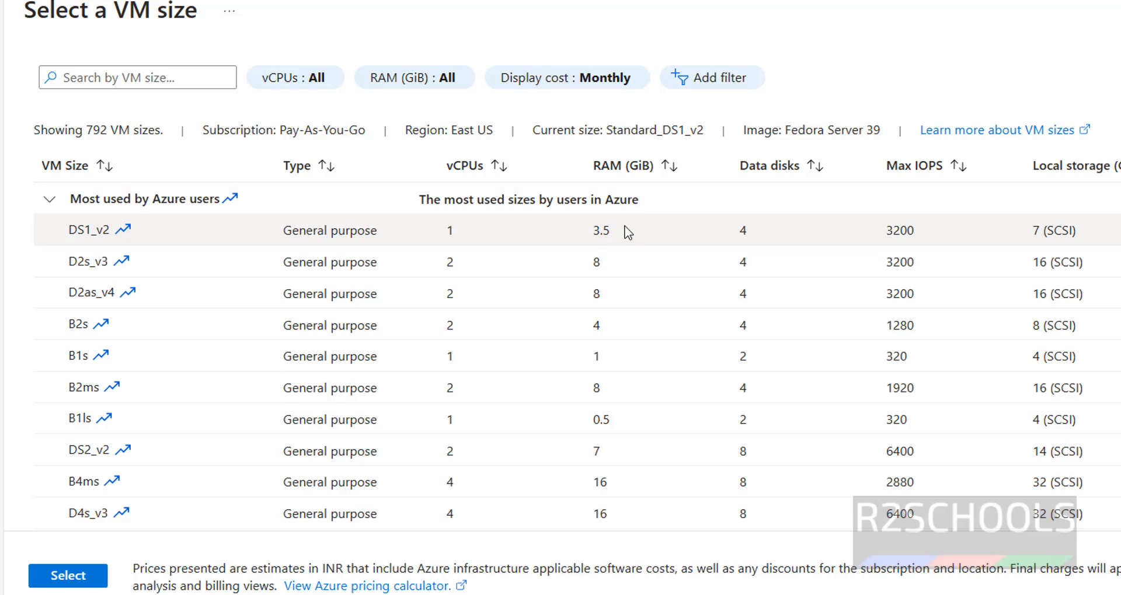
pyautogui.click(721, 301)
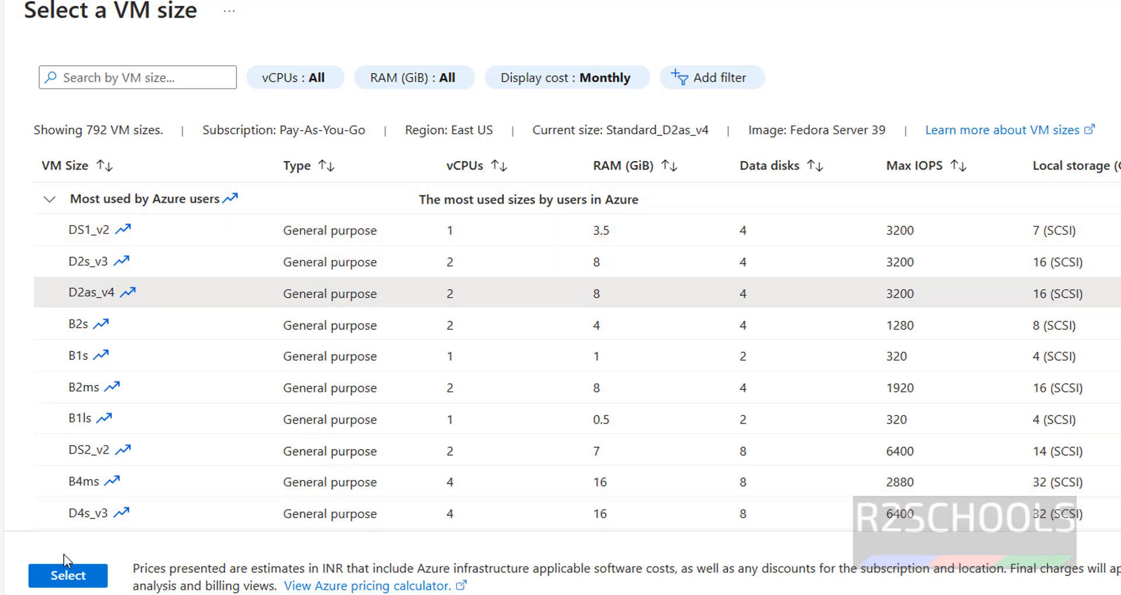
pyautogui.click(520, 232)
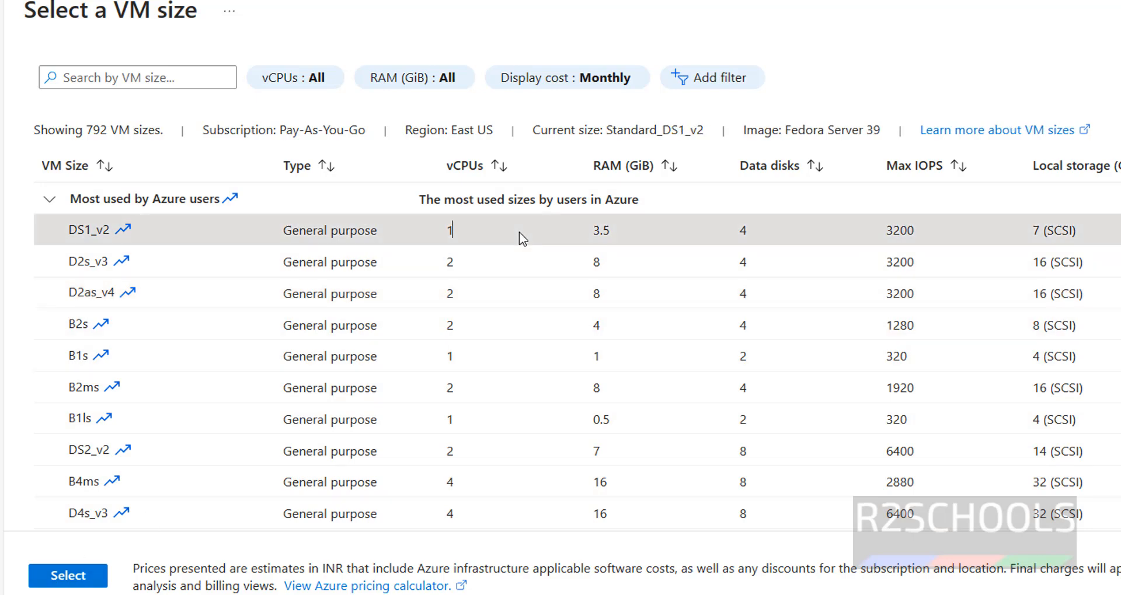
pyautogui.click(69, 576)
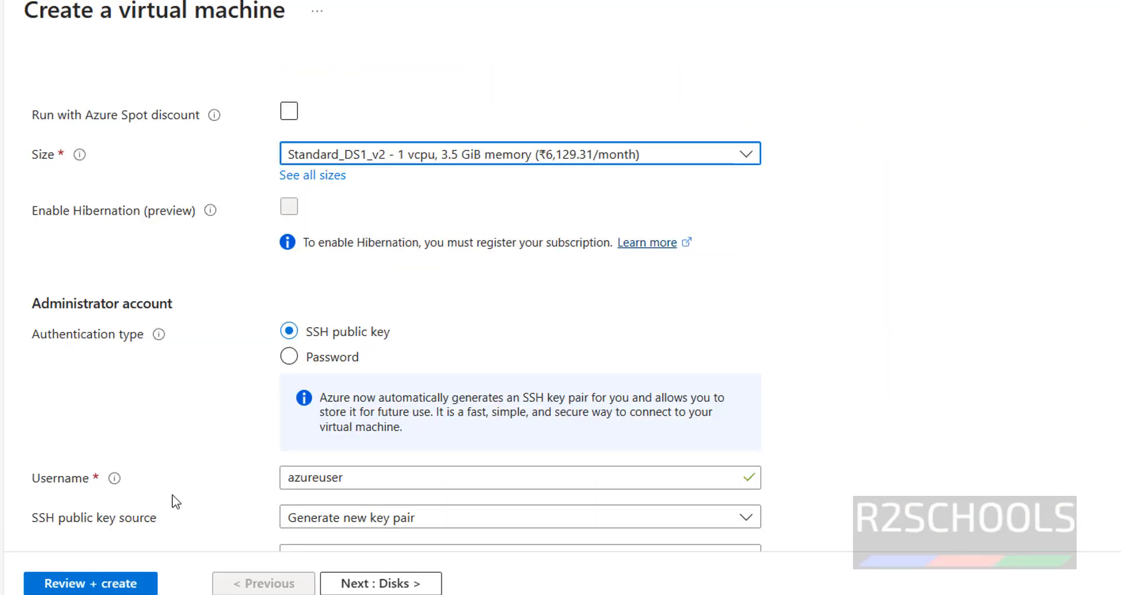
# - Switch the administrator account's authentication type to Password and set the username to demouser
pyautogui.moveTo(32, 341); pyautogui.dragTo(153, 352)
pyautogui.click(449, 342)
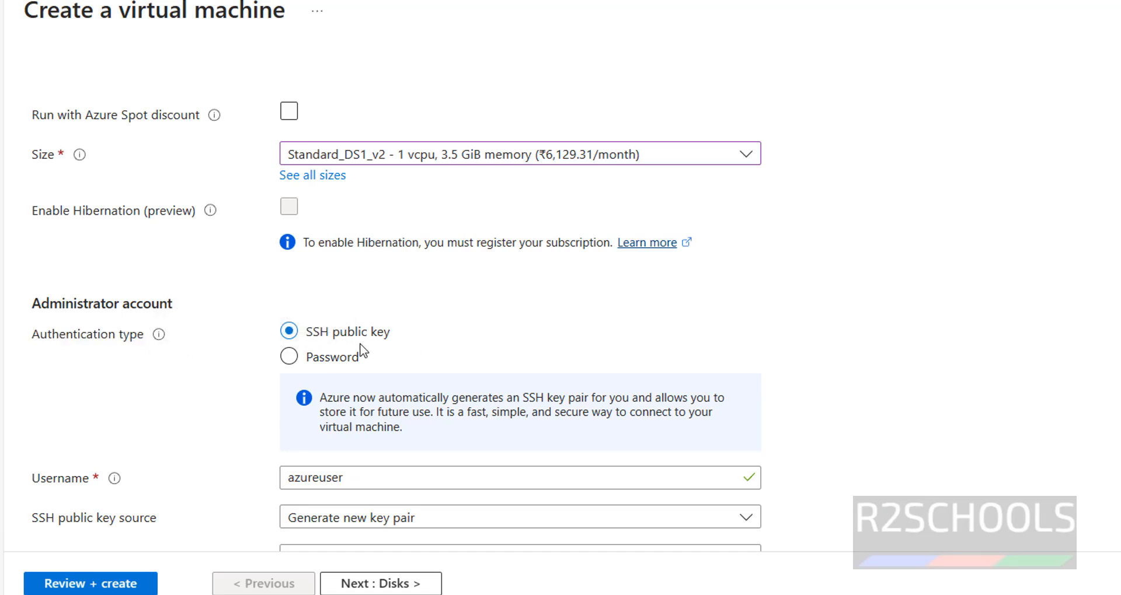
pyautogui.moveTo(315, 338); pyautogui.dragTo(426, 341)
pyautogui.click(289, 356)
pyautogui.scroll(-3, 344, 286)
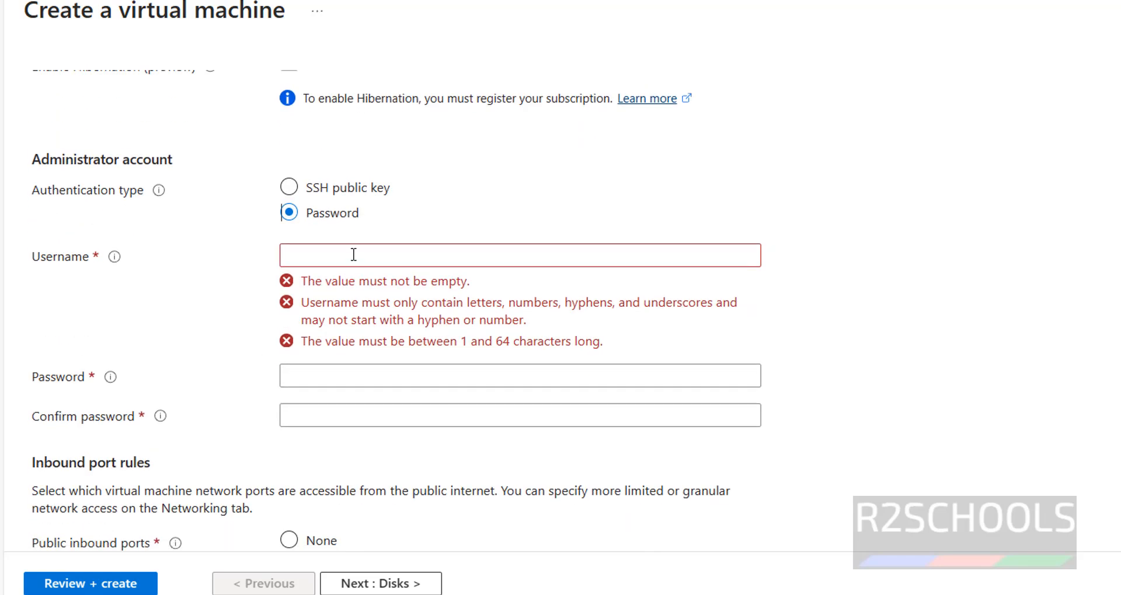
pyautogui.click(353, 255)
pyautogui.write('demouser')
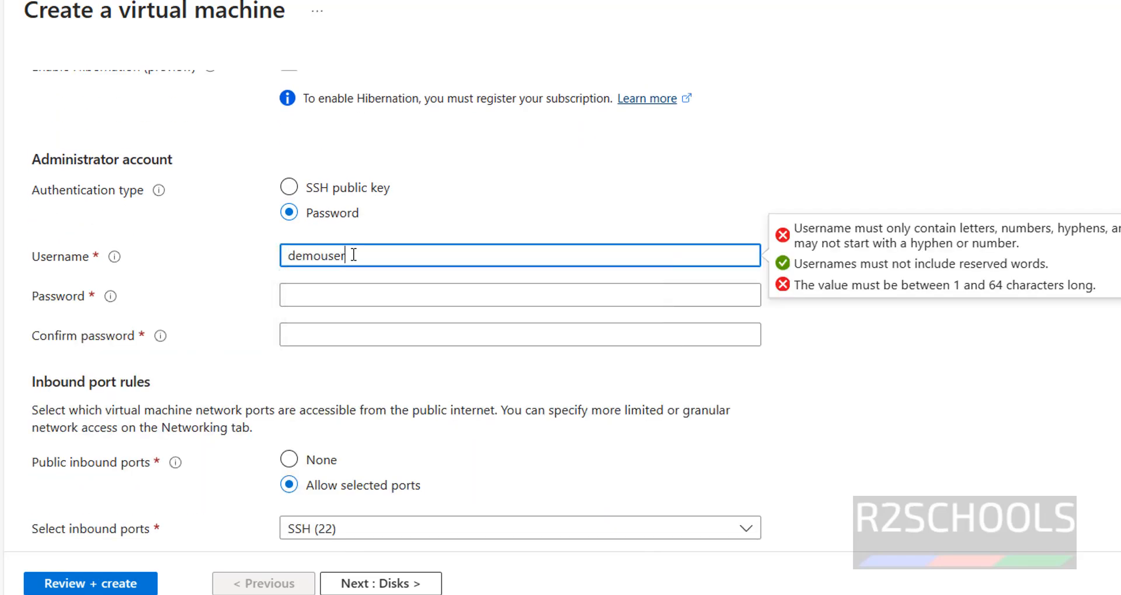
pyautogui.press('Tab')
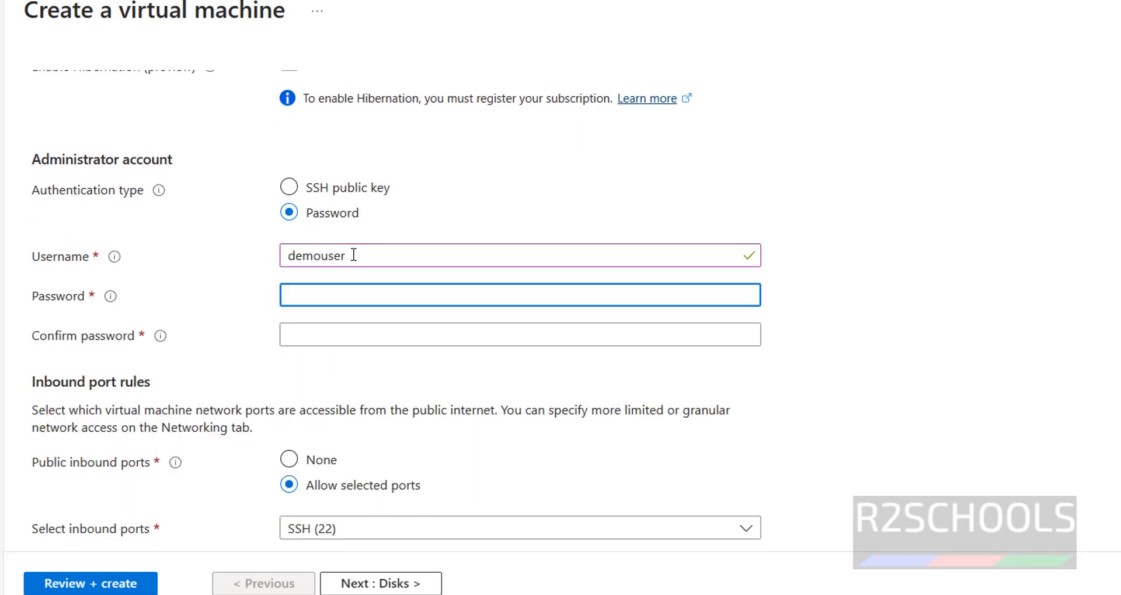
# - Enter an administrator account password that meets the 12-character minimum and repeat it in the confirmation field
pyautogui.write('•••••••••••')
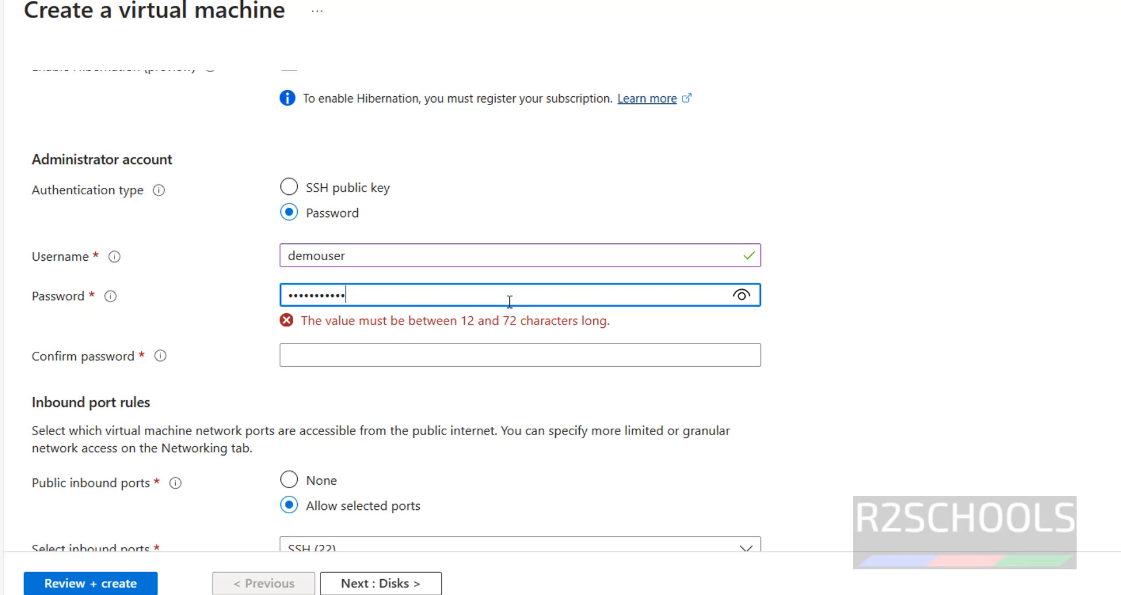
pyautogui.press('Tab')
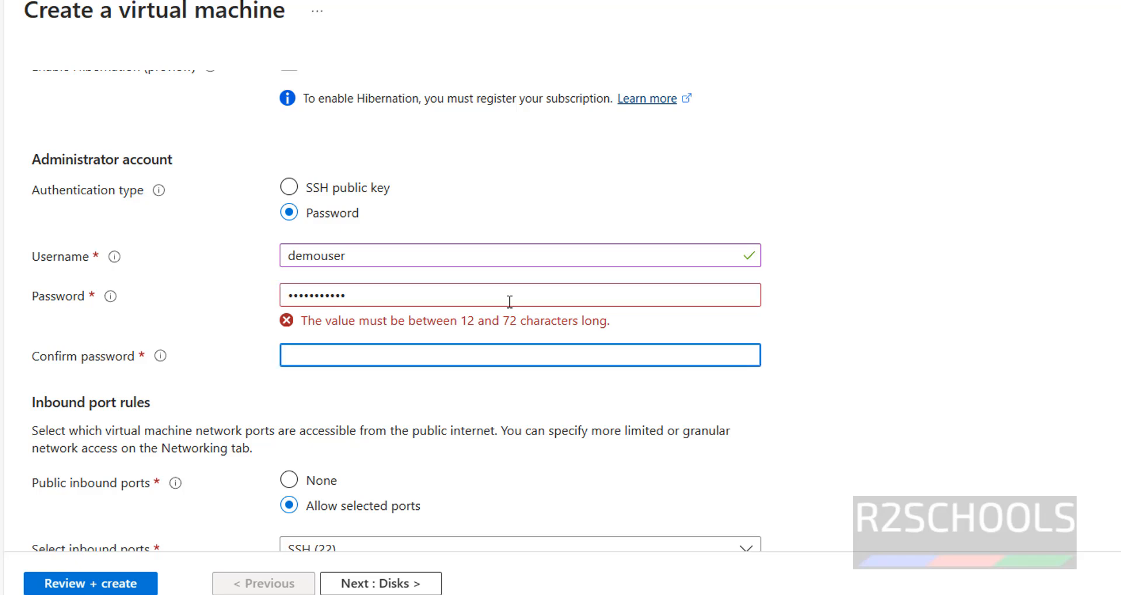
pyautogui.click(470, 284)
pyautogui.moveTo(470, 284); pyautogui.dragTo(241, 281)
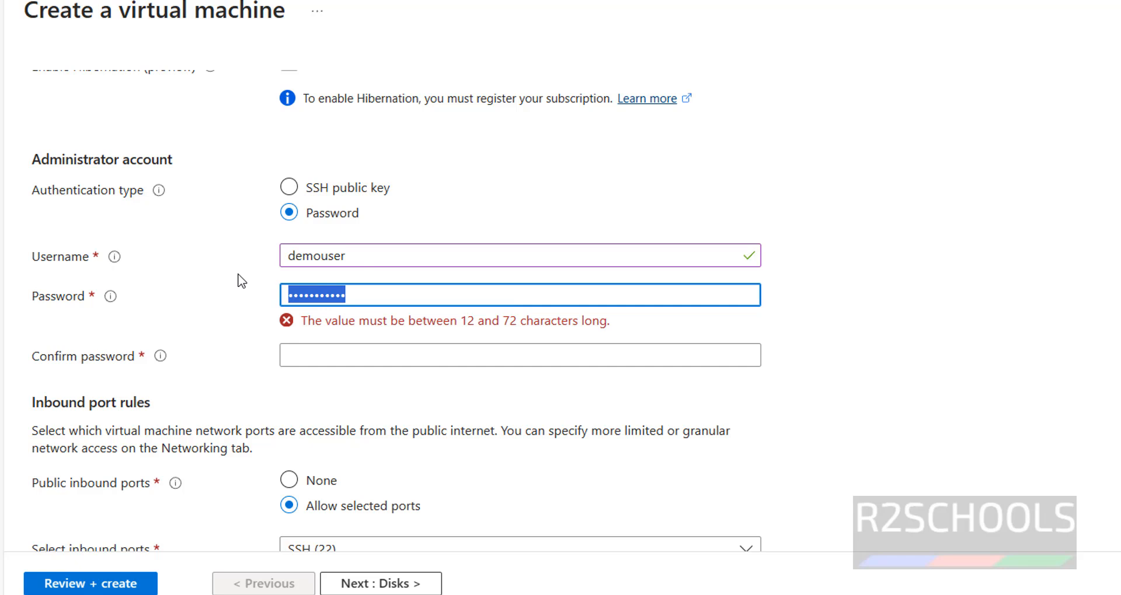
pyautogui.write('••••••••••••')
pyautogui.press('Tab')
pyautogui.write('••••••••••••')
pyautogui.press('Tab')
# - Allow HTTP (80) and HTTPS (443) as public inbound ports in addition to SSH (22)
pyautogui.scroll(-2, 376, 259)
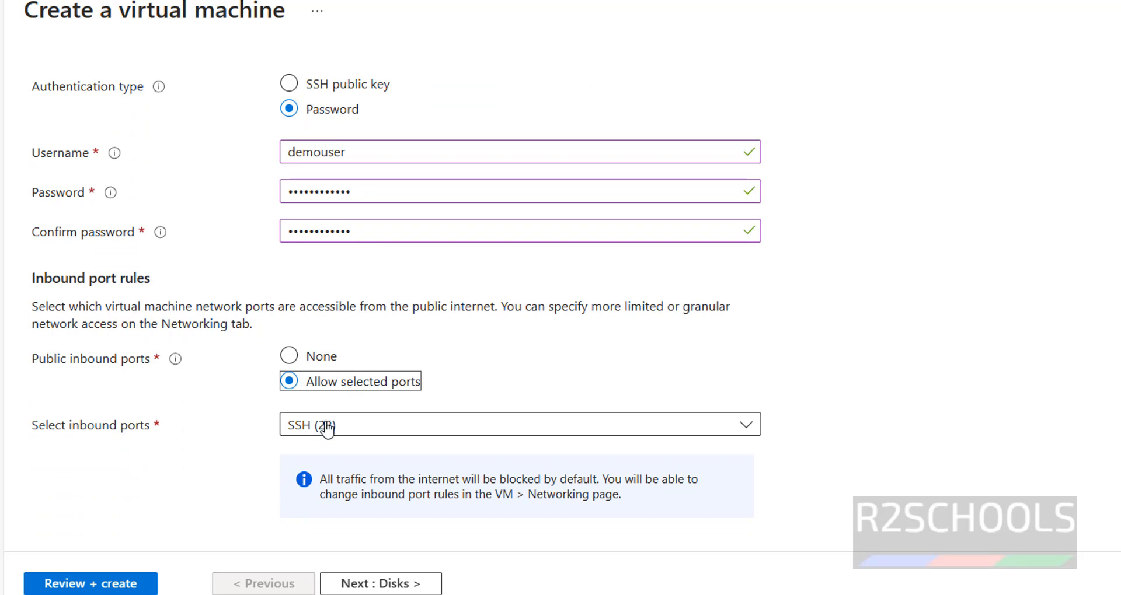
pyautogui.click(378, 422)
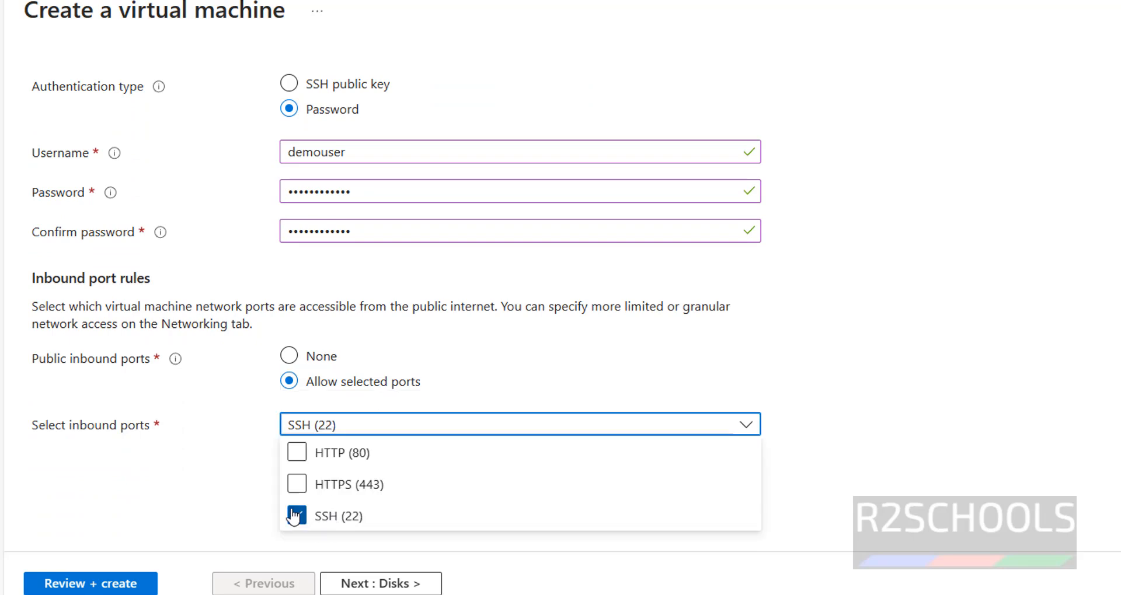
pyautogui.click(296, 484)
pyautogui.click(297, 453)
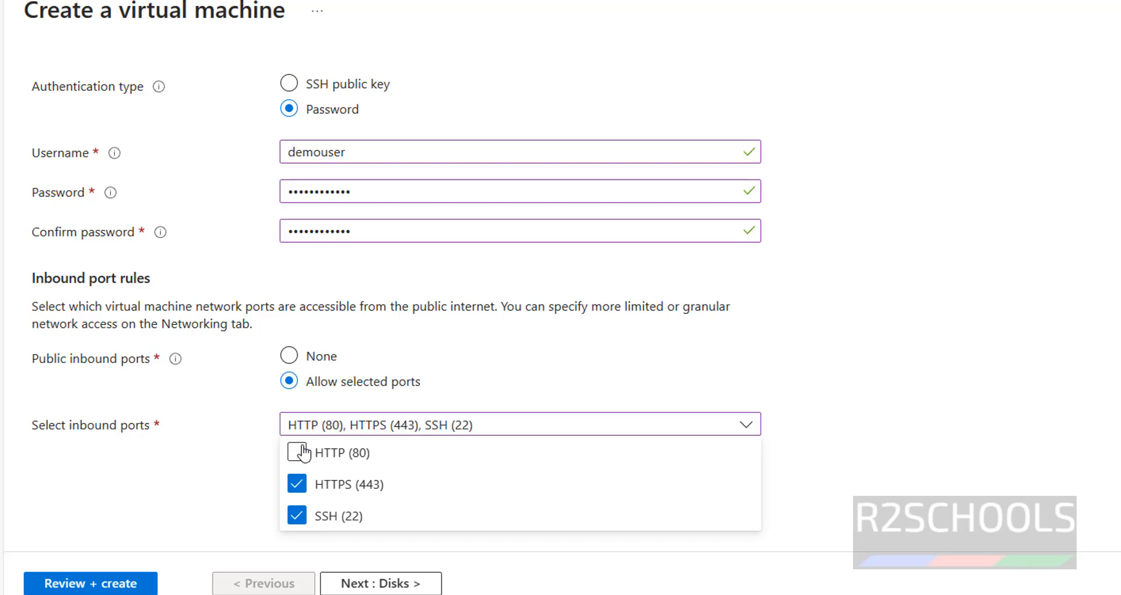
pyautogui.click(205, 472)
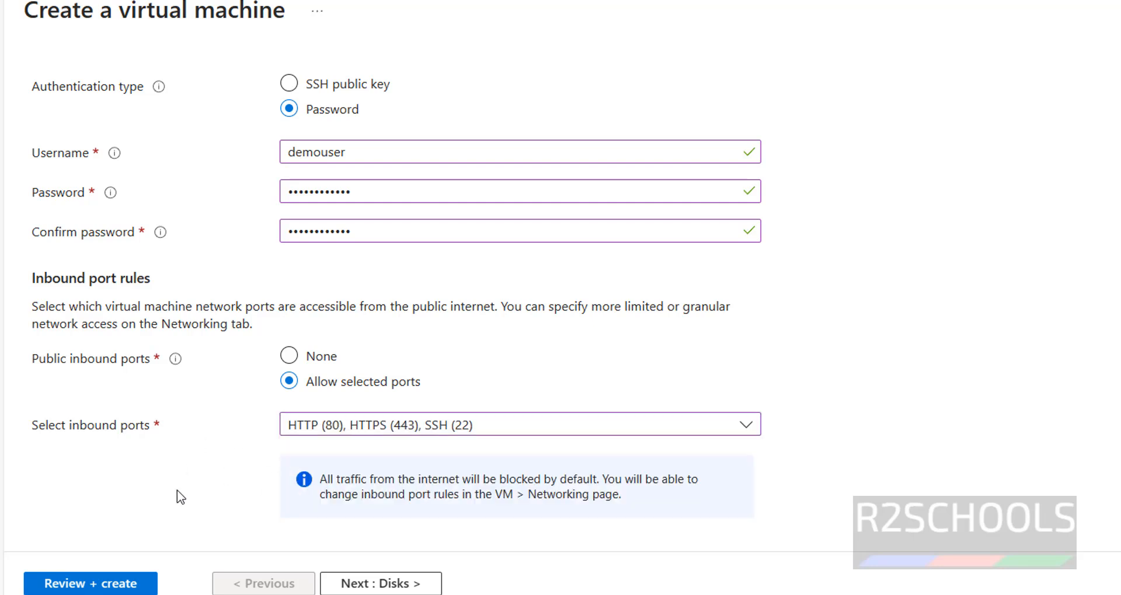
# - In the disk settings, set the OS disk size to 32 GiB and its type to locally-redundant Standard SSD
pyautogui.click(344, 582)
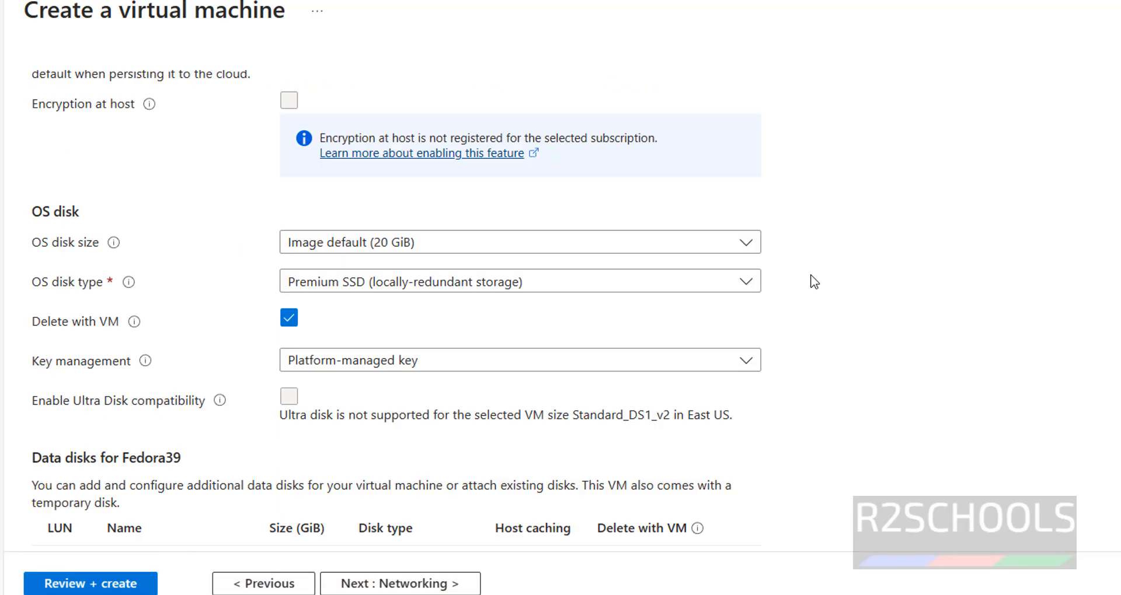
pyautogui.click(384, 253)
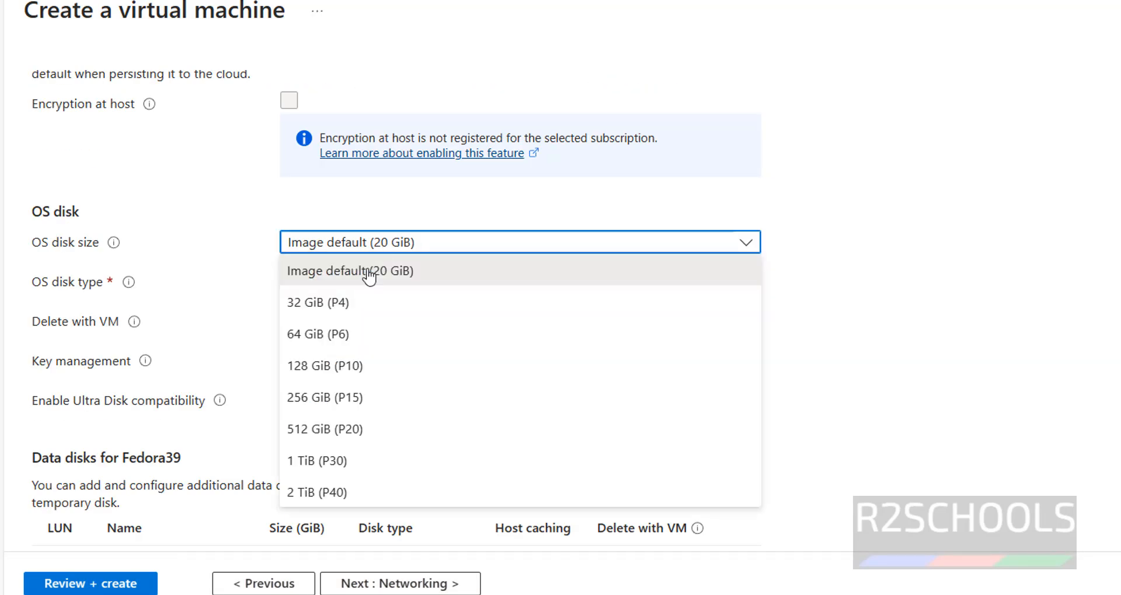
pyautogui.click(319, 308)
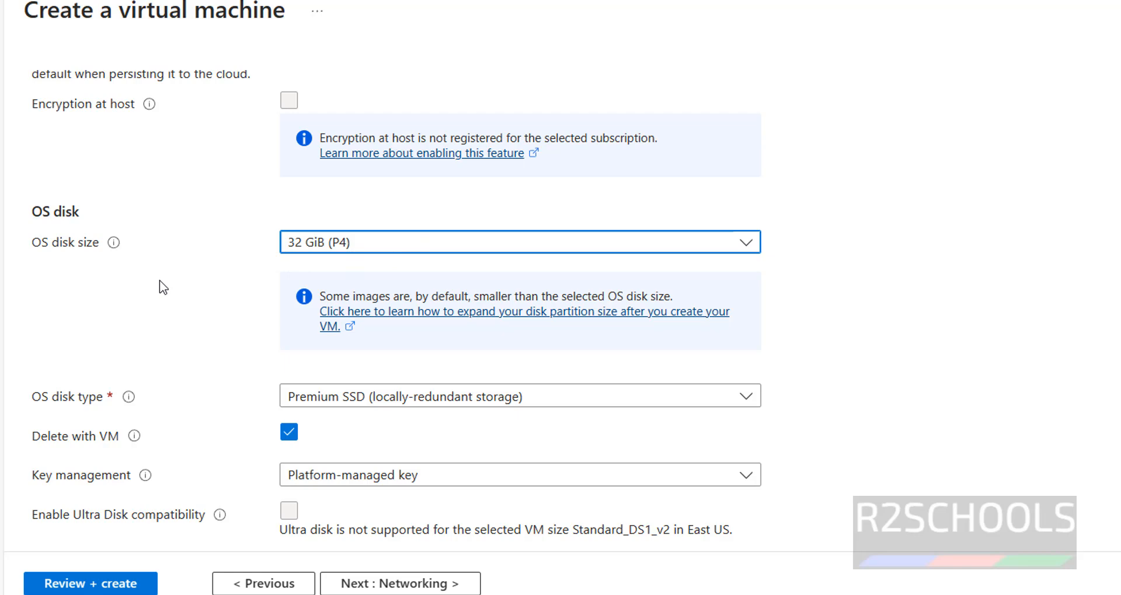
pyautogui.scroll(-3, 175, 303)
pyautogui.click(374, 252)
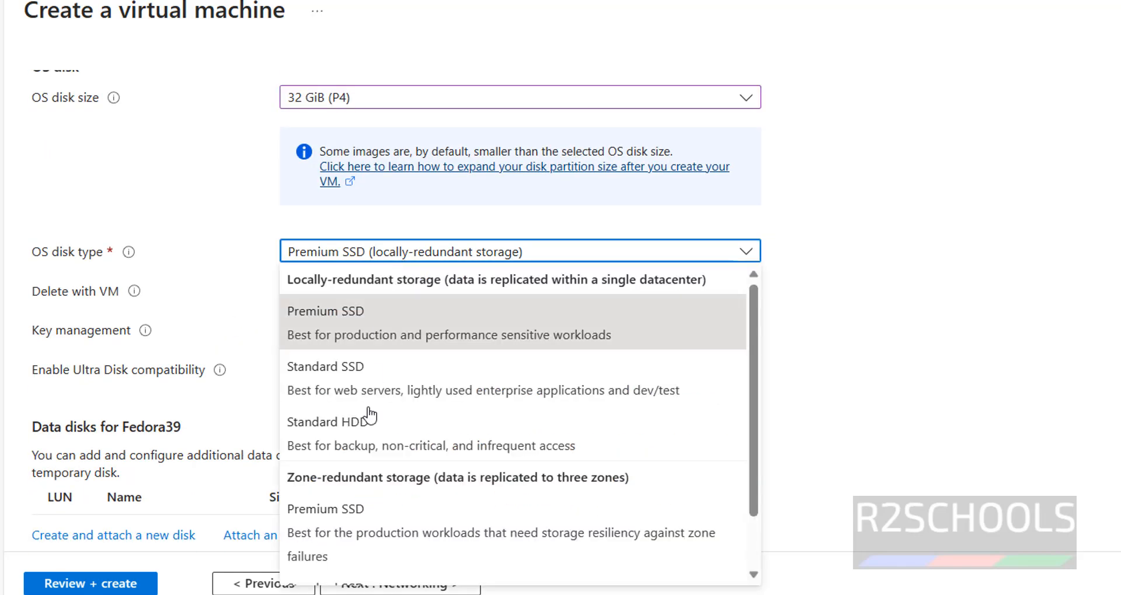
pyautogui.click(362, 387)
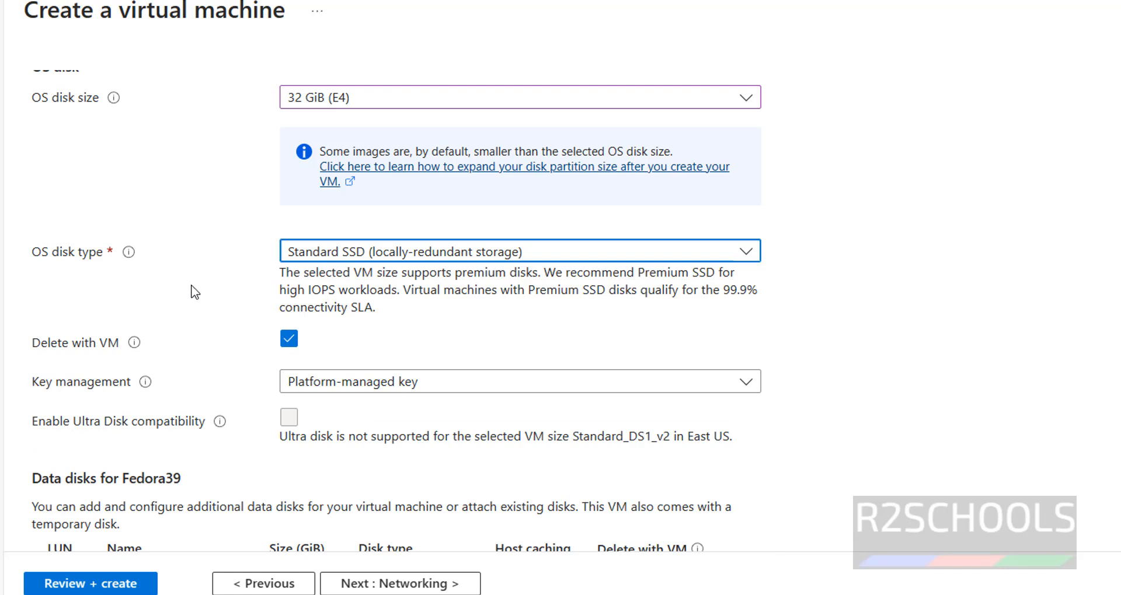
pyautogui.scroll(-2, 195, 292)
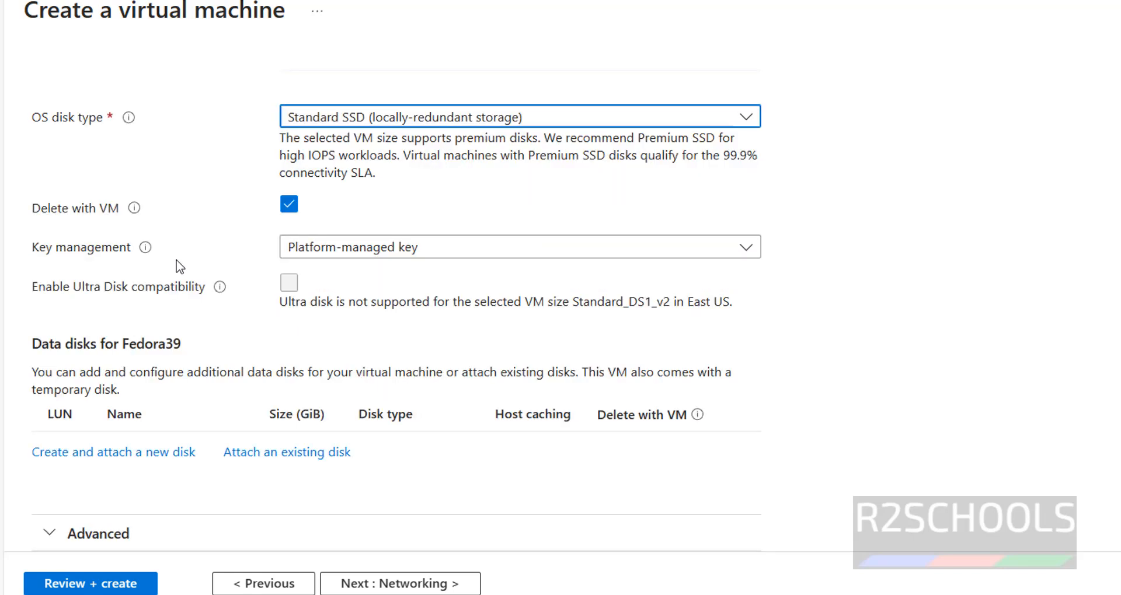
pyautogui.moveTo(34, 211); pyautogui.dragTo(109, 211)
pyautogui.click(183, 221)
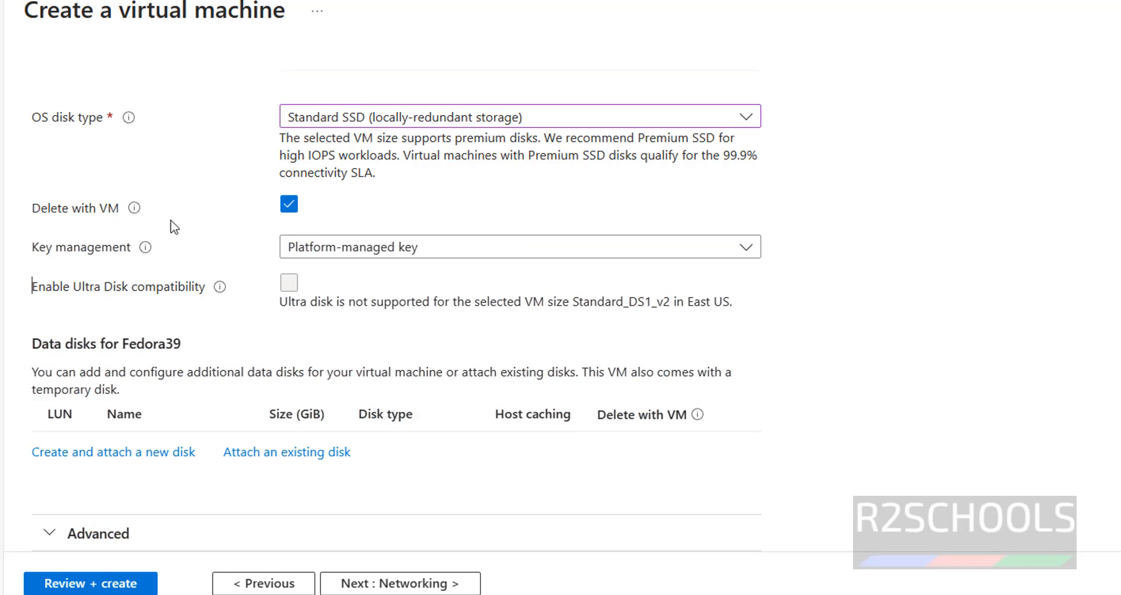
pyautogui.scroll(1, 196, 215)
pyautogui.scroll(1, 101, 175)
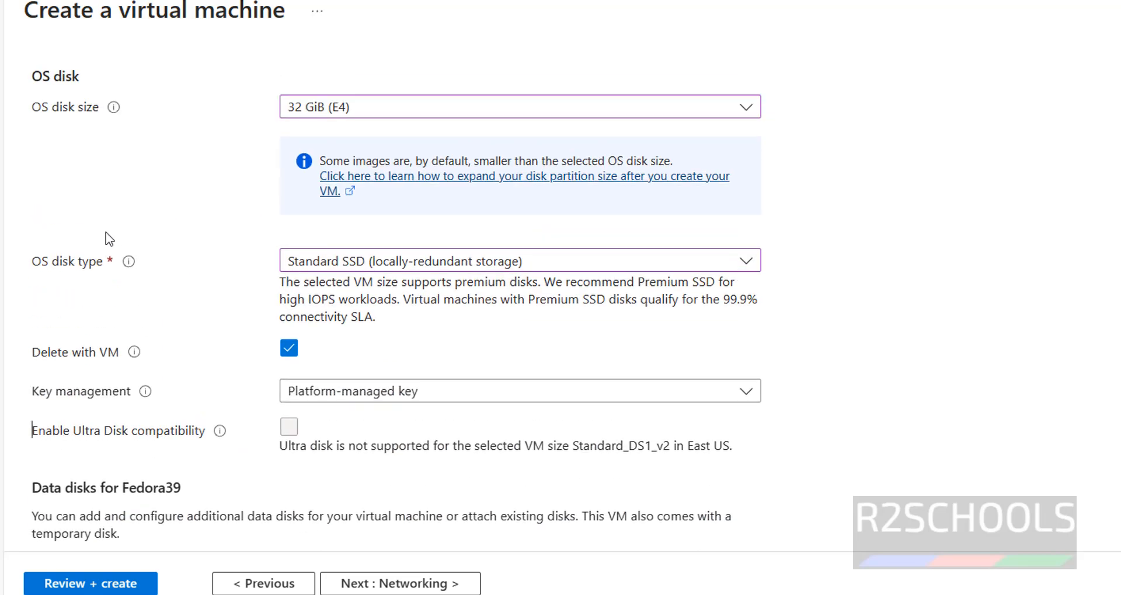
pyautogui.click(287, 352)
pyautogui.click(287, 352)
pyautogui.scroll(-2, 375, 245)
pyautogui.click(289, 208)
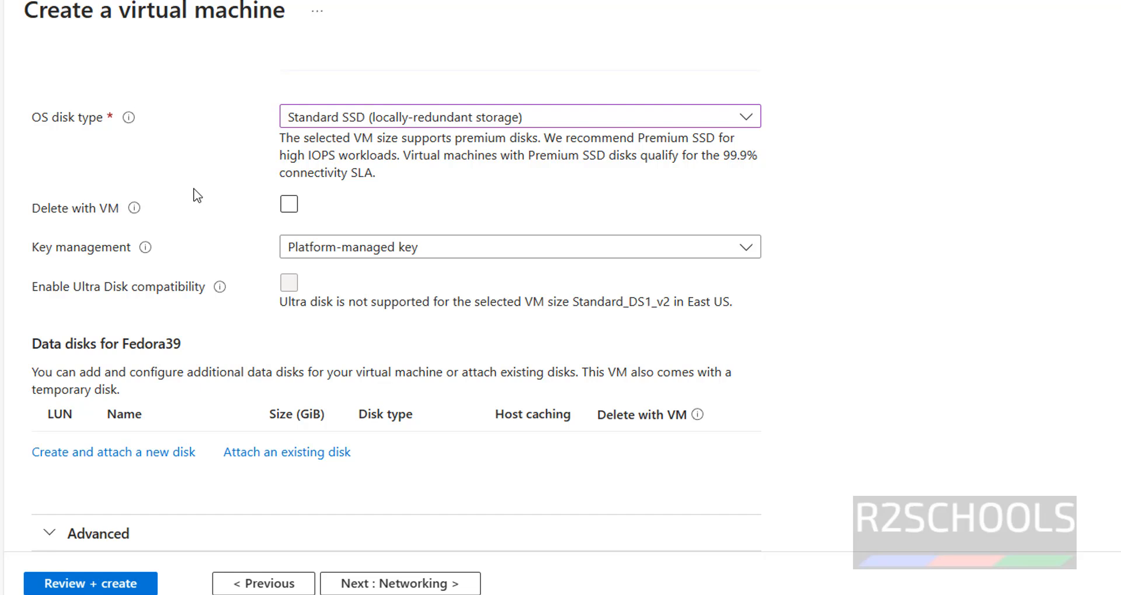
pyautogui.click(289, 205)
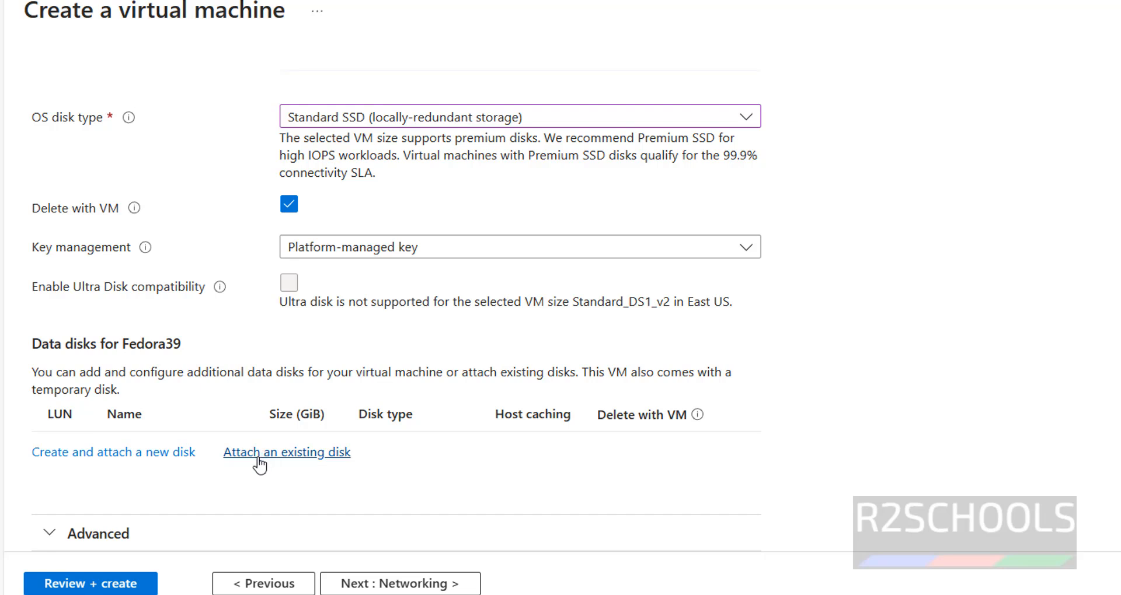
# - In the networking settings, check the allowed inbound ports and enable deletion of the public IP and NIC when the VM is deleted
pyautogui.click(382, 584)
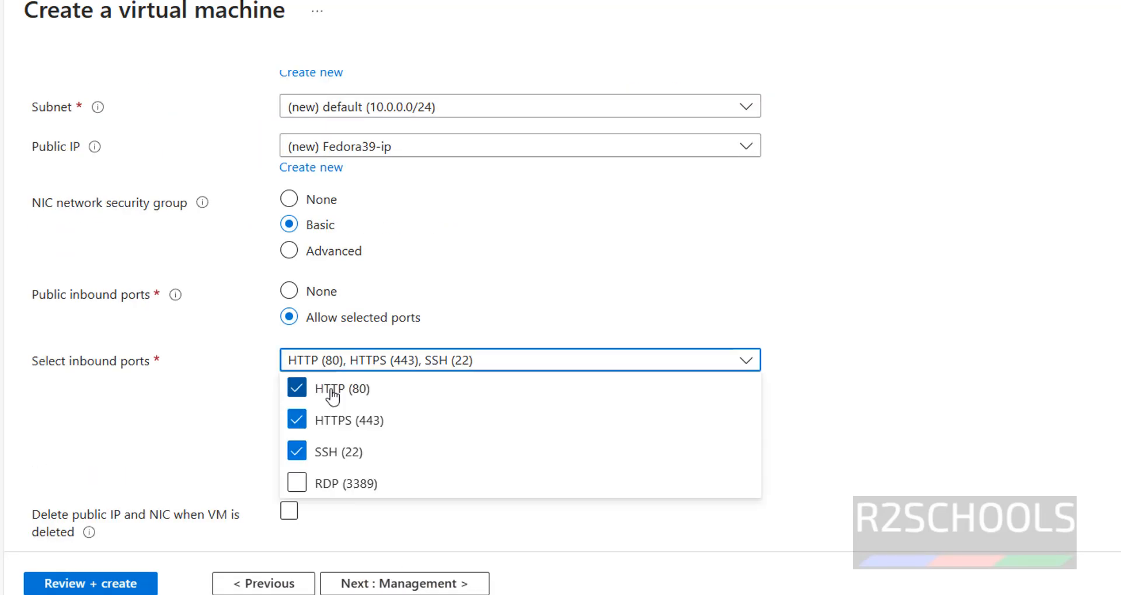
pyautogui.click(751, 265)
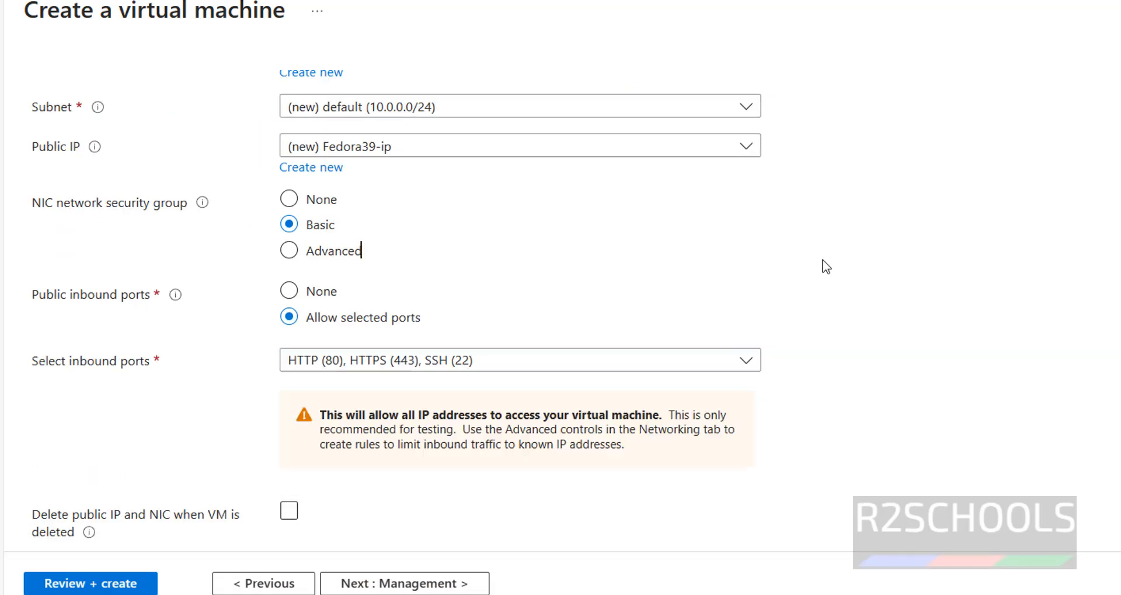
pyautogui.click(507, 362)
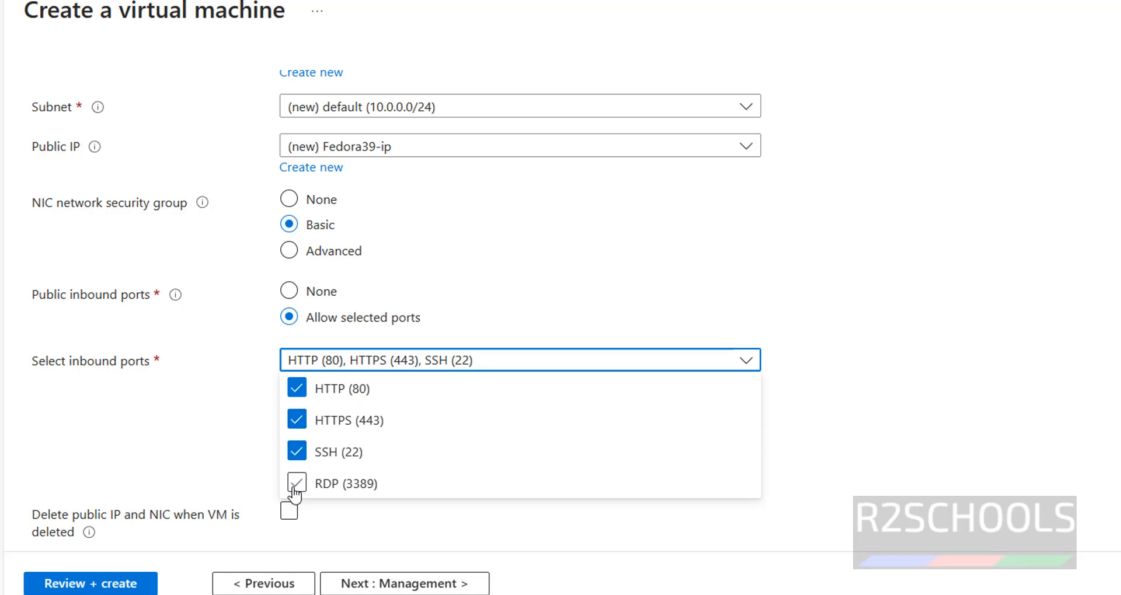
pyautogui.scroll(-5, 128, 248)
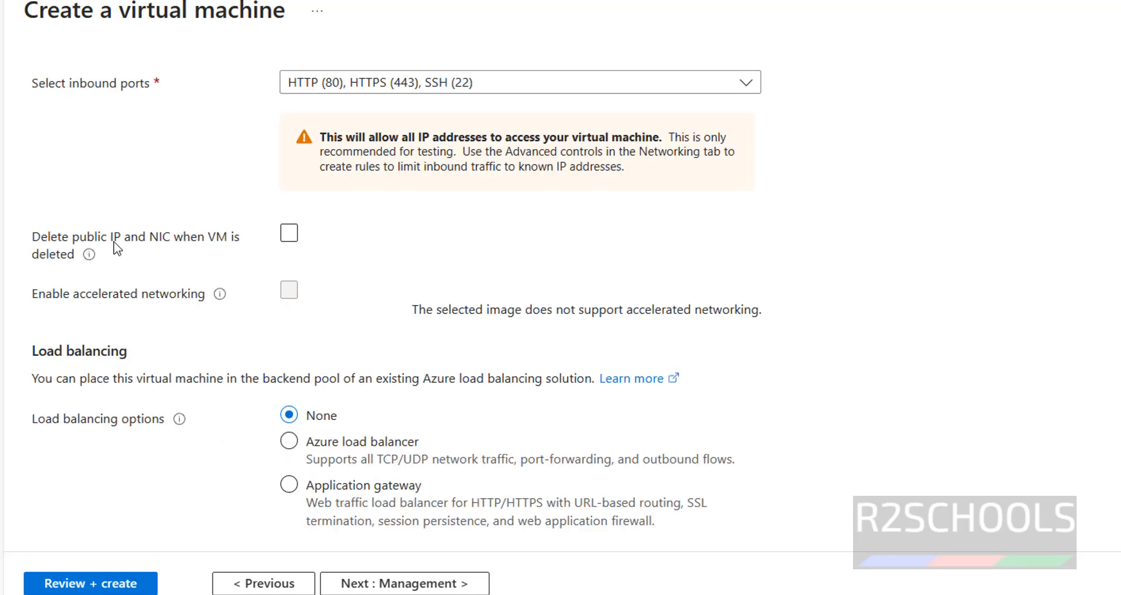
pyautogui.click(288, 235)
pyautogui.click(288, 236)
# - Review the virtual network, subnet and public IP choices for the network interface, keeping the new Fedora39-ip public IP
pyautogui.scroll(7, 428, 298)
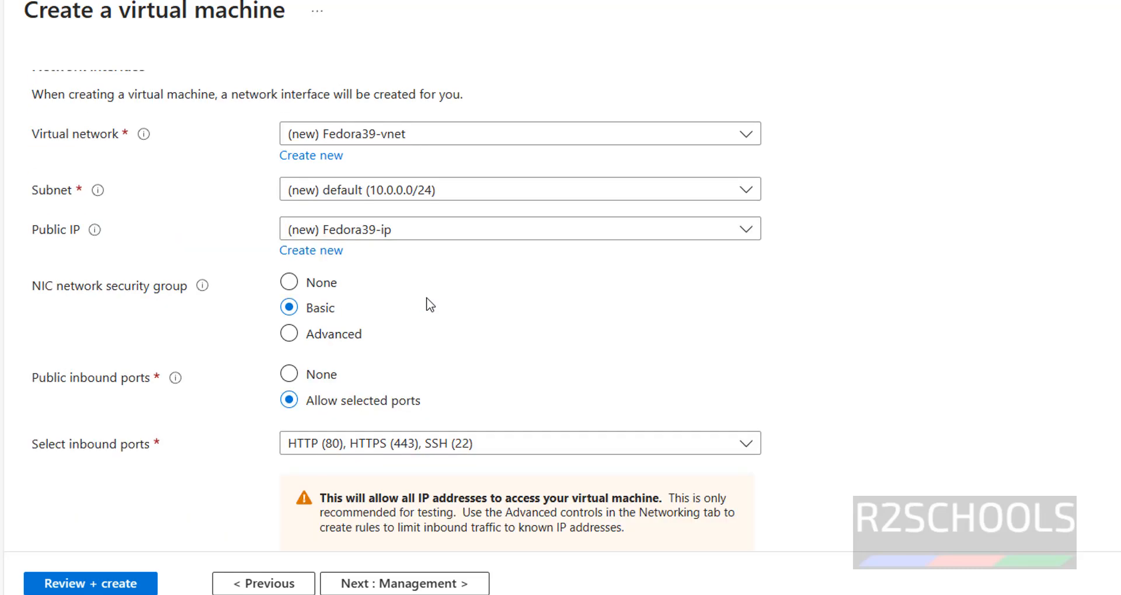
pyautogui.click(426, 310)
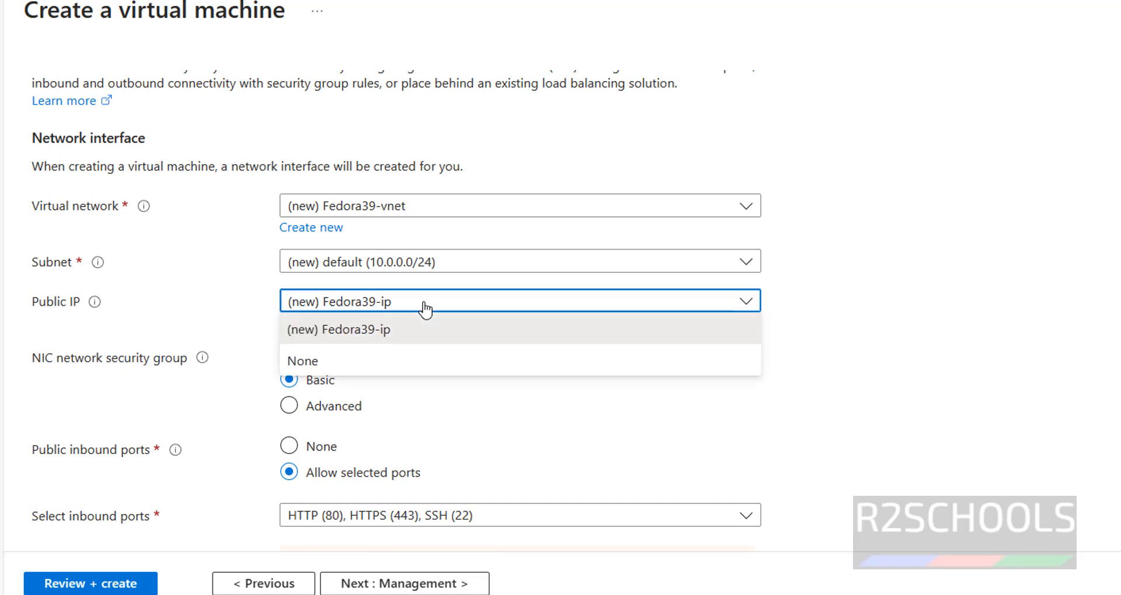
pyautogui.click(426, 310)
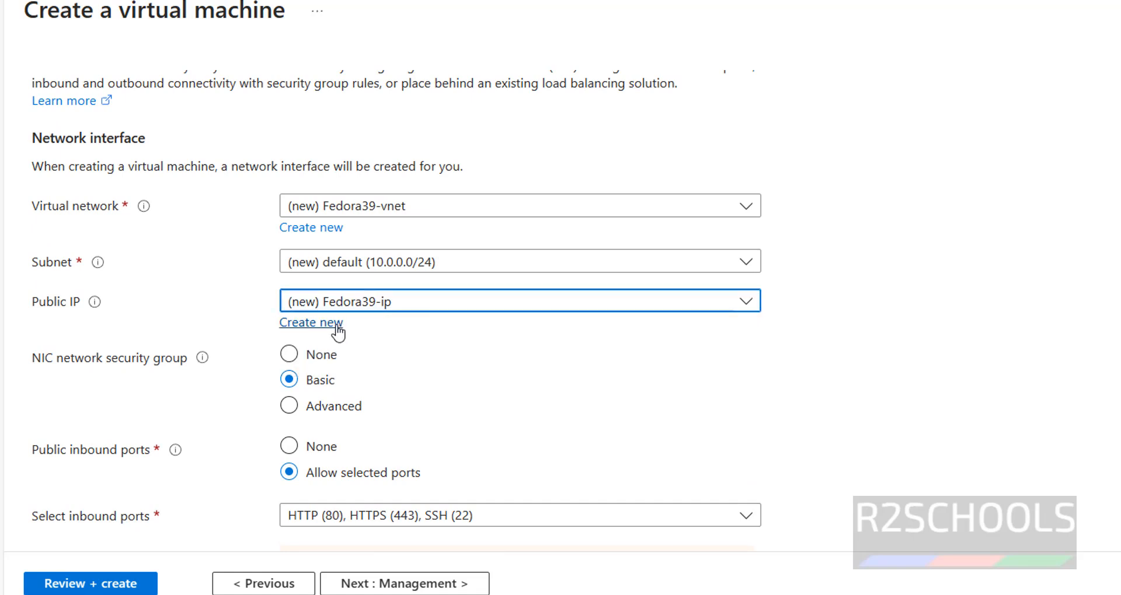
pyautogui.click(376, 304)
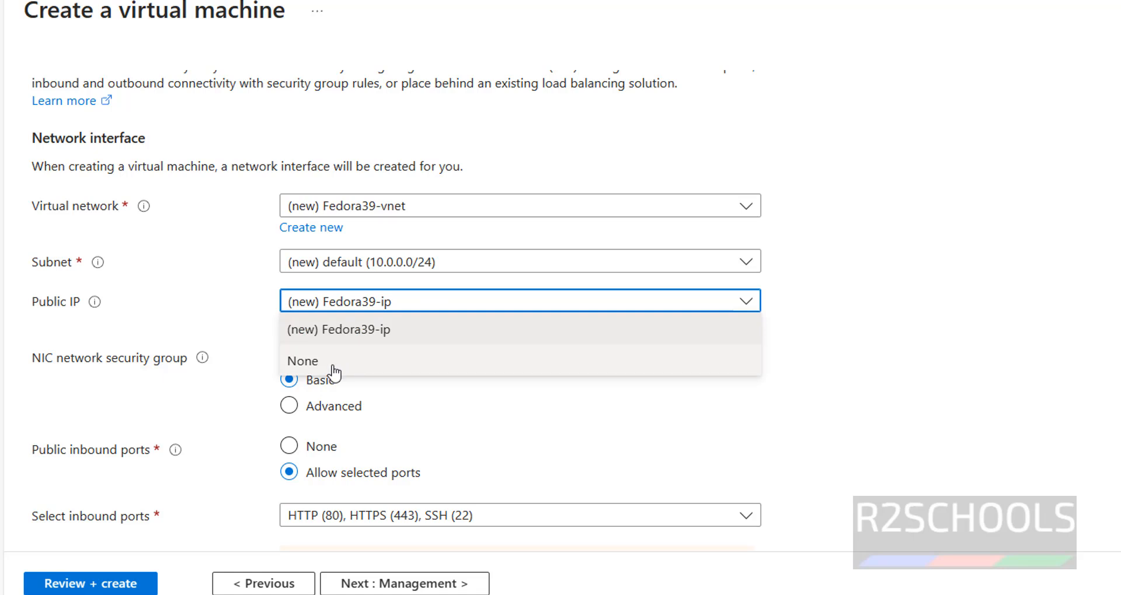
pyautogui.click(388, 329)
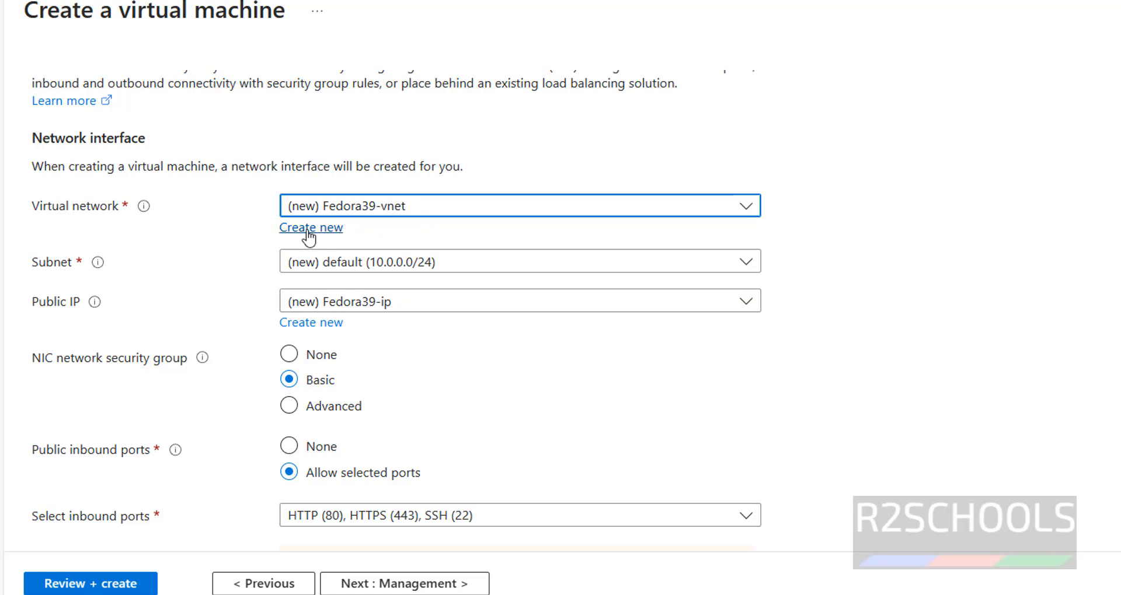
pyautogui.click(434, 262)
pyautogui.click(458, 265)
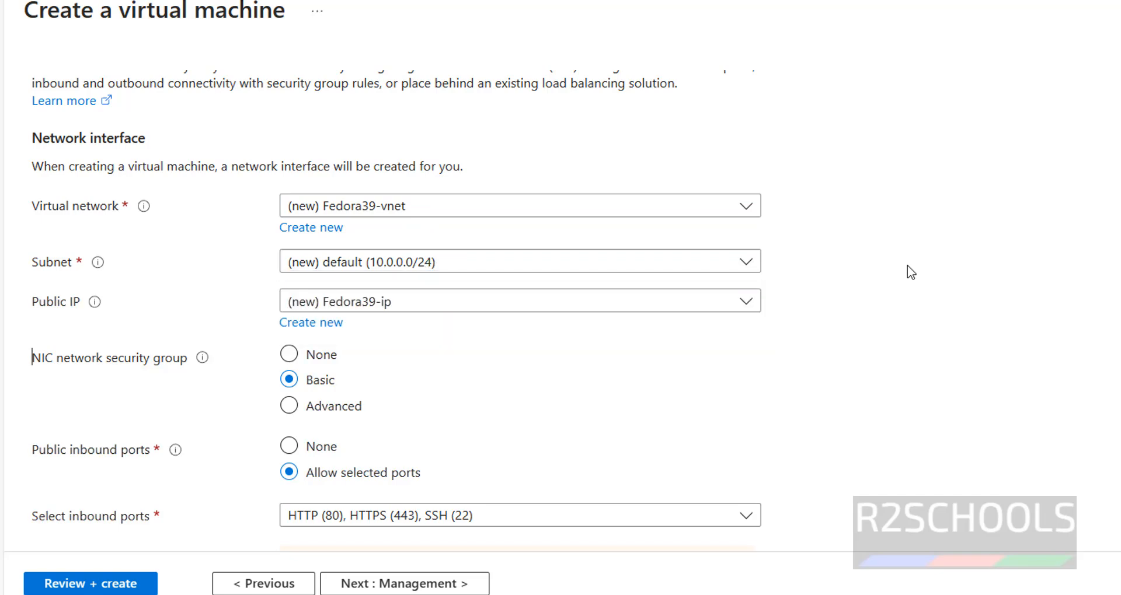
pyautogui.scroll(-7, 875, 280)
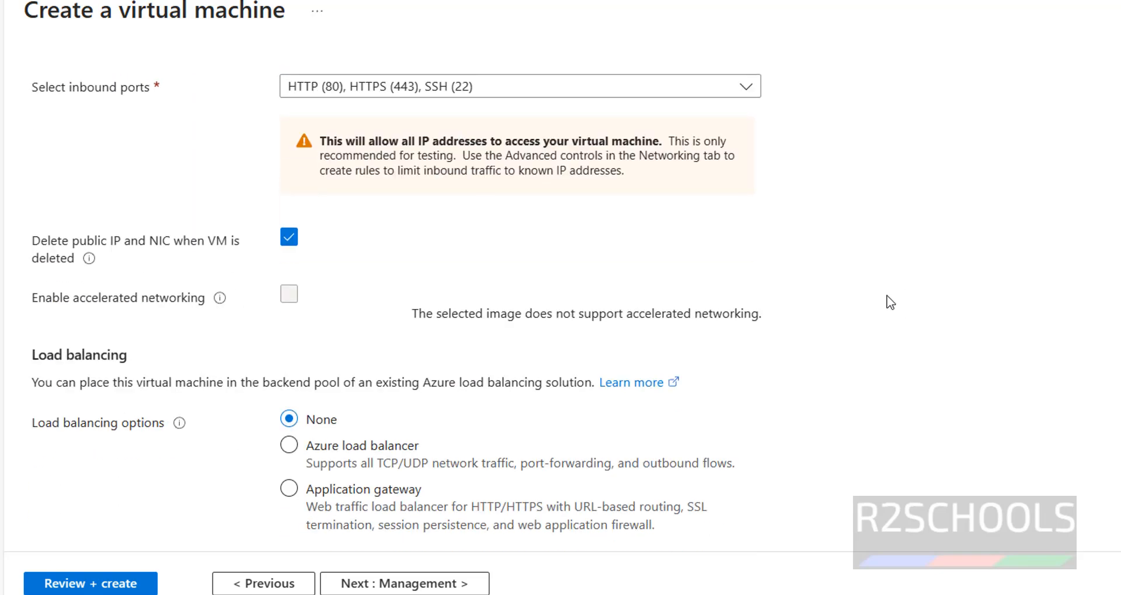
# - Proceed through the management, monitoring, advanced and tags settings with their defaults to the final review of the virtual machine
pyautogui.click(376, 586)
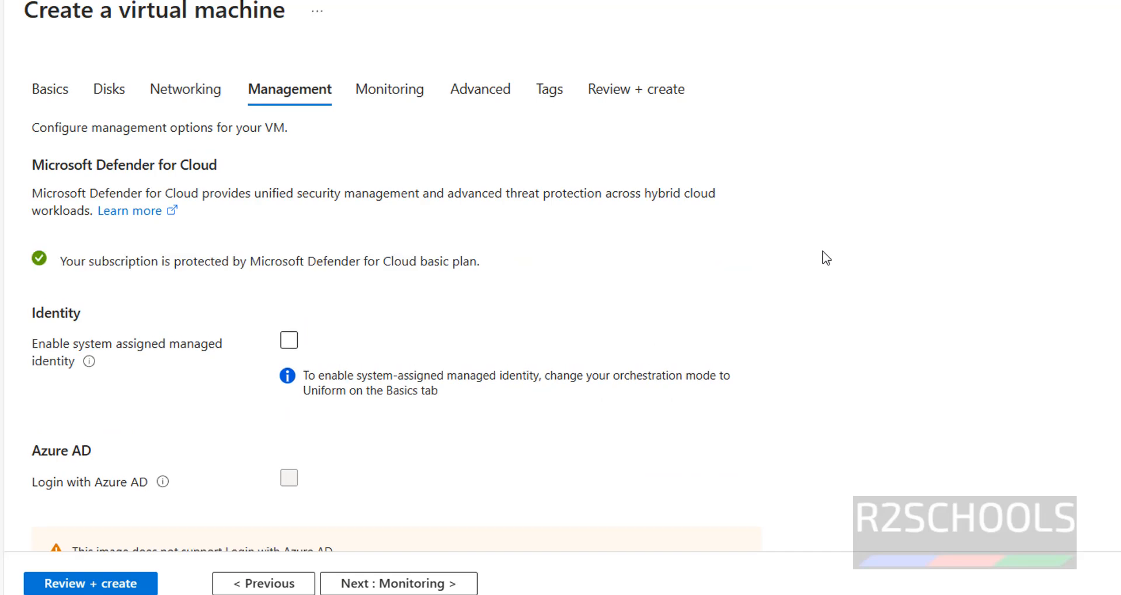
pyautogui.scroll(-3, 823, 255)
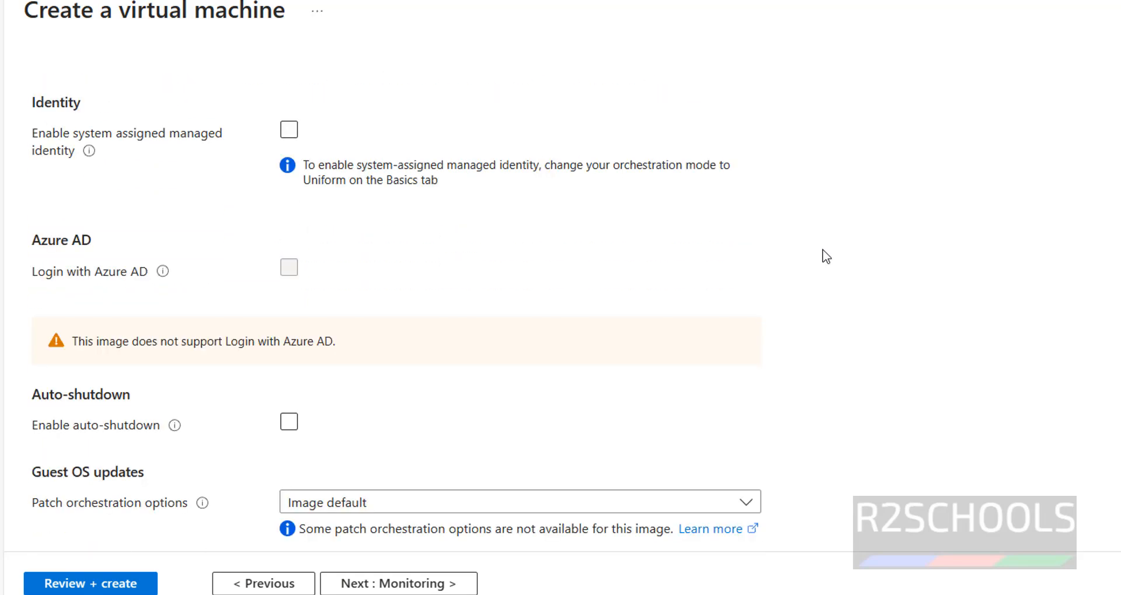
pyautogui.click(409, 584)
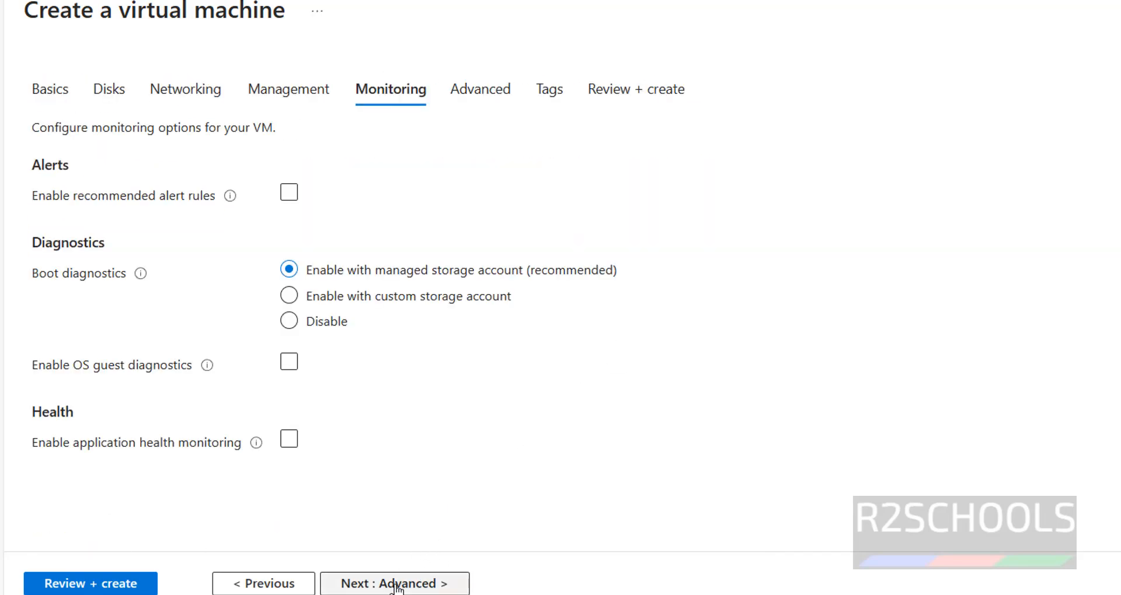
pyautogui.click(396, 584)
pyautogui.click(381, 311)
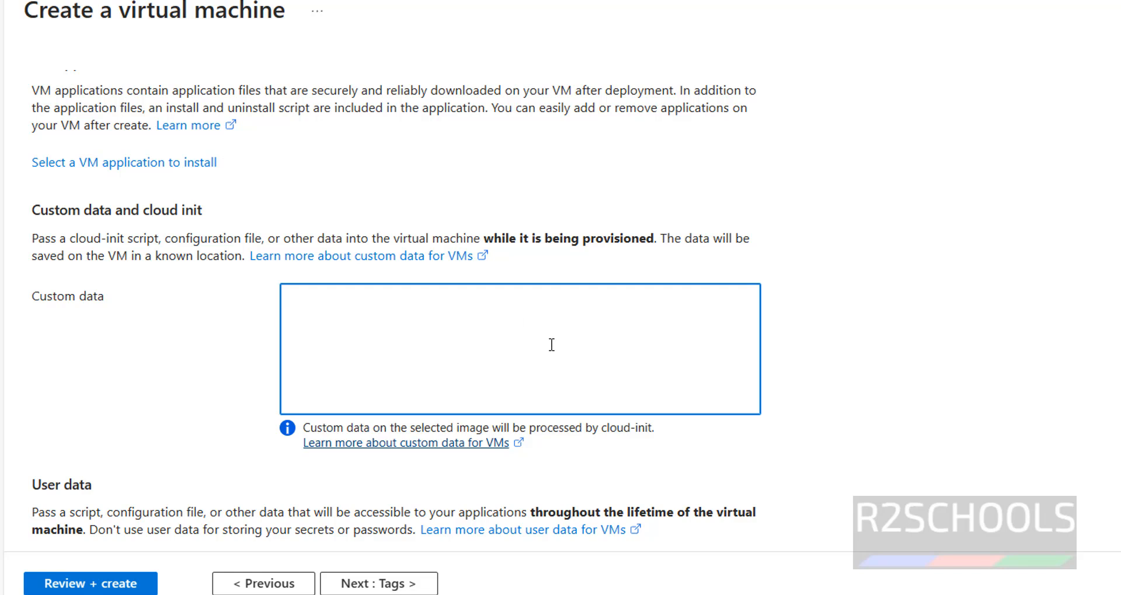
pyautogui.click(355, 585)
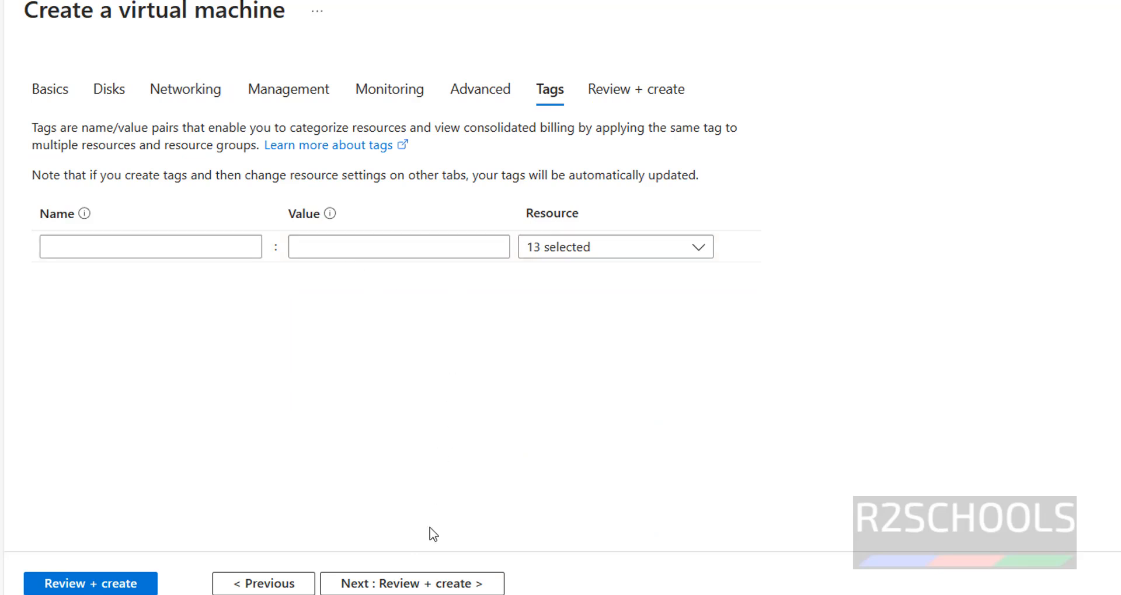
pyautogui.click(441, 585)
# - Check the hourly prices and the configuration summary, and create the Fedora39 virtual machine
pyautogui.moveTo(285, 211); pyautogui.dragTo(391, 221)
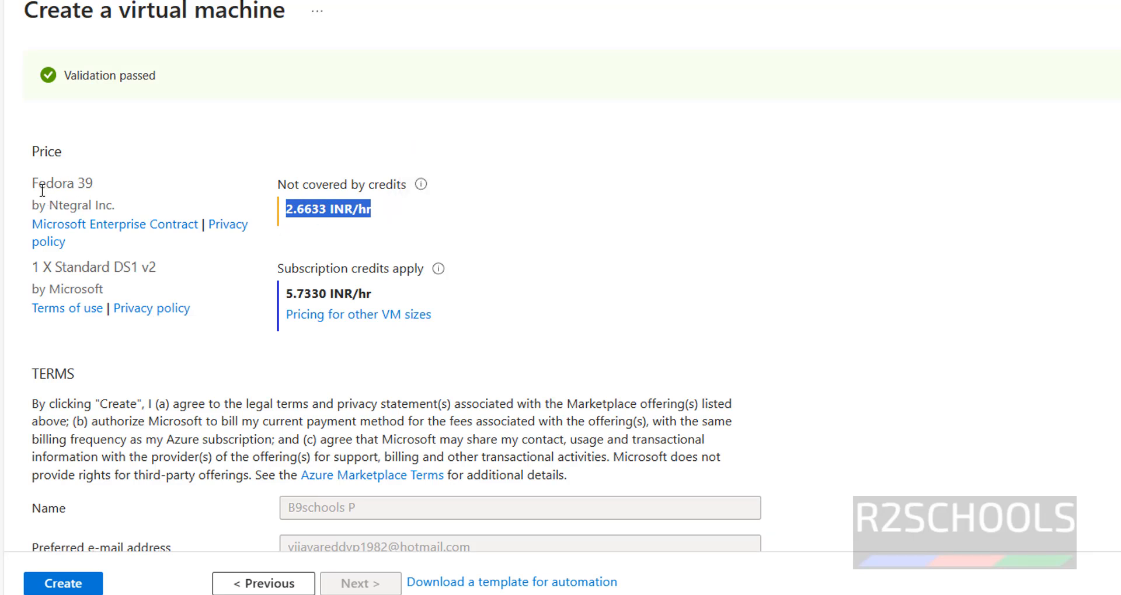
pyautogui.moveTo(25, 191); pyautogui.dragTo(100, 188)
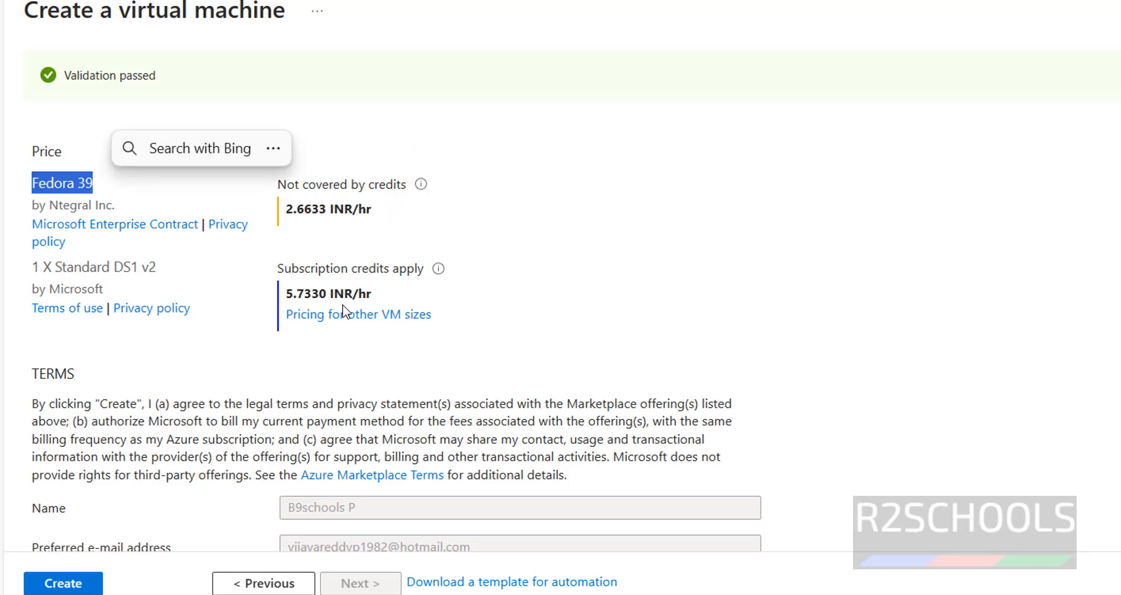
pyautogui.moveTo(287, 293); pyautogui.dragTo(401, 296)
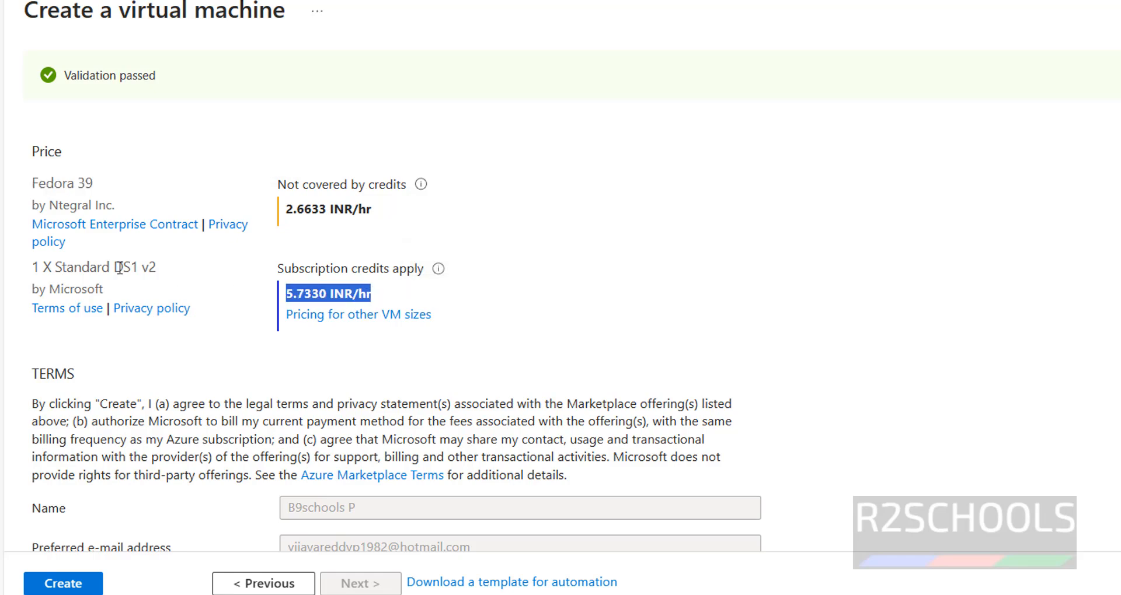
pyautogui.click(630, 270)
pyautogui.scroll(-15, 631, 270)
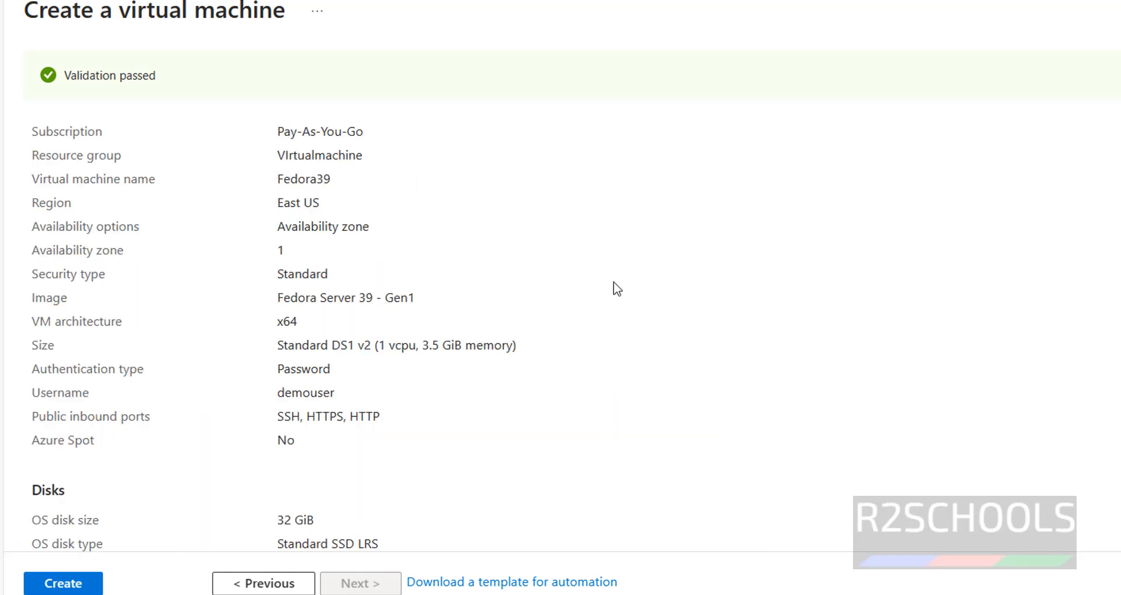
pyautogui.scroll(-5, 607, 306)
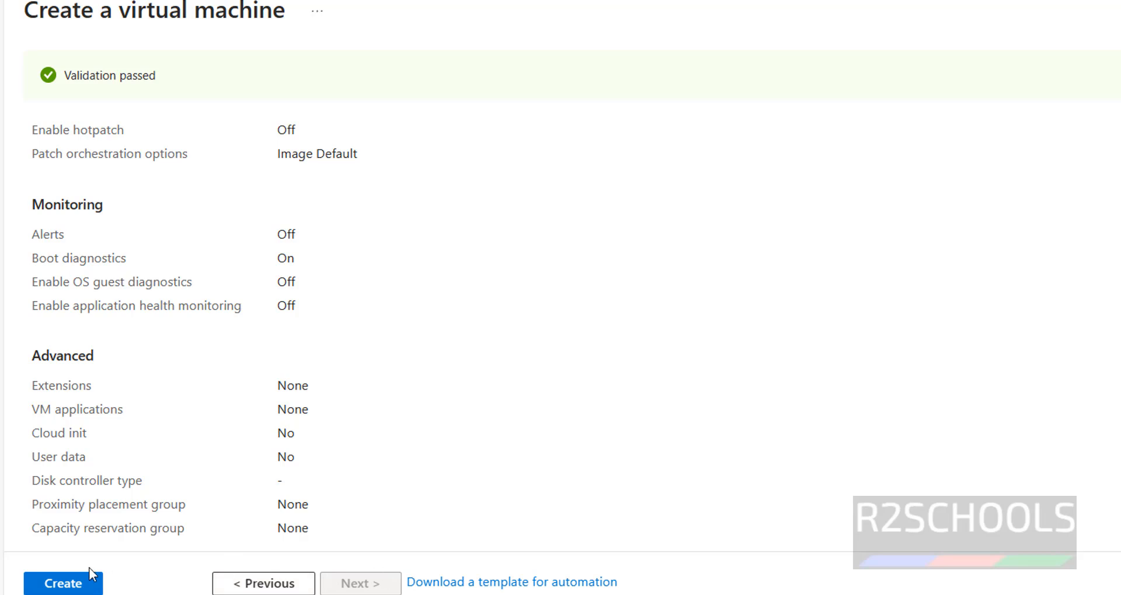
pyautogui.click(63, 584)
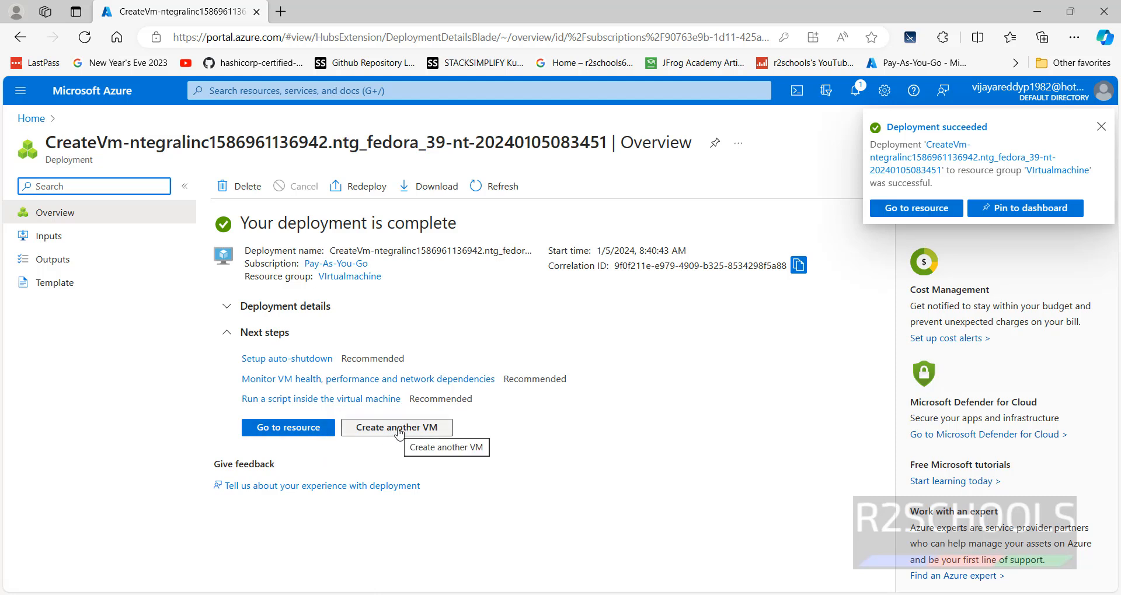
# - Open the overview of the deployed Fedora39 virtual machine from the virtual machines list and collapse that list
pyautogui.click(298, 429)
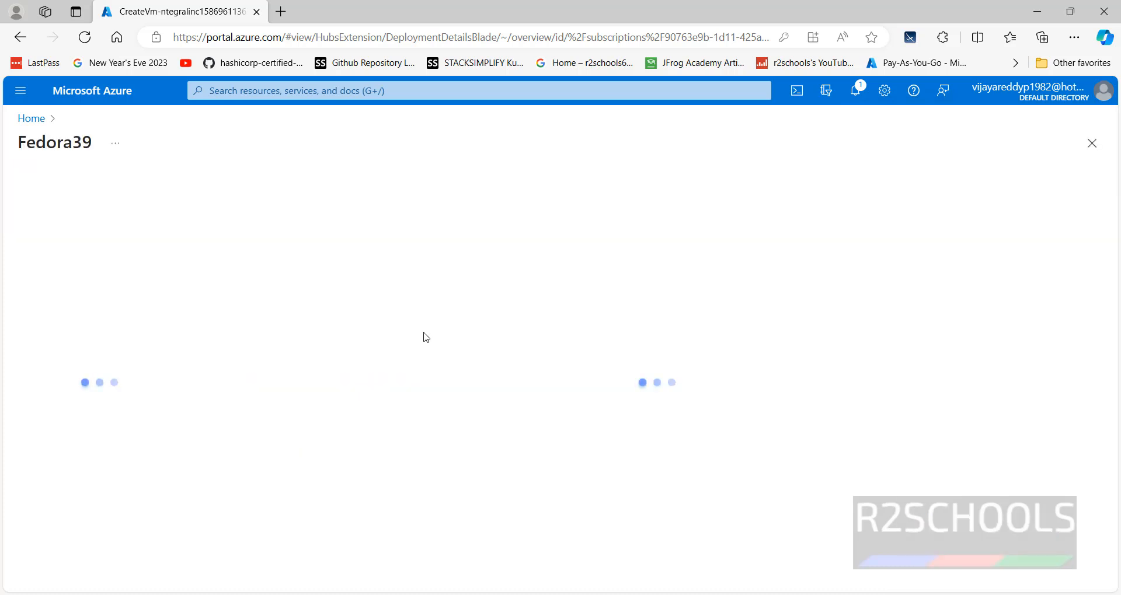
pyautogui.click(32, 119)
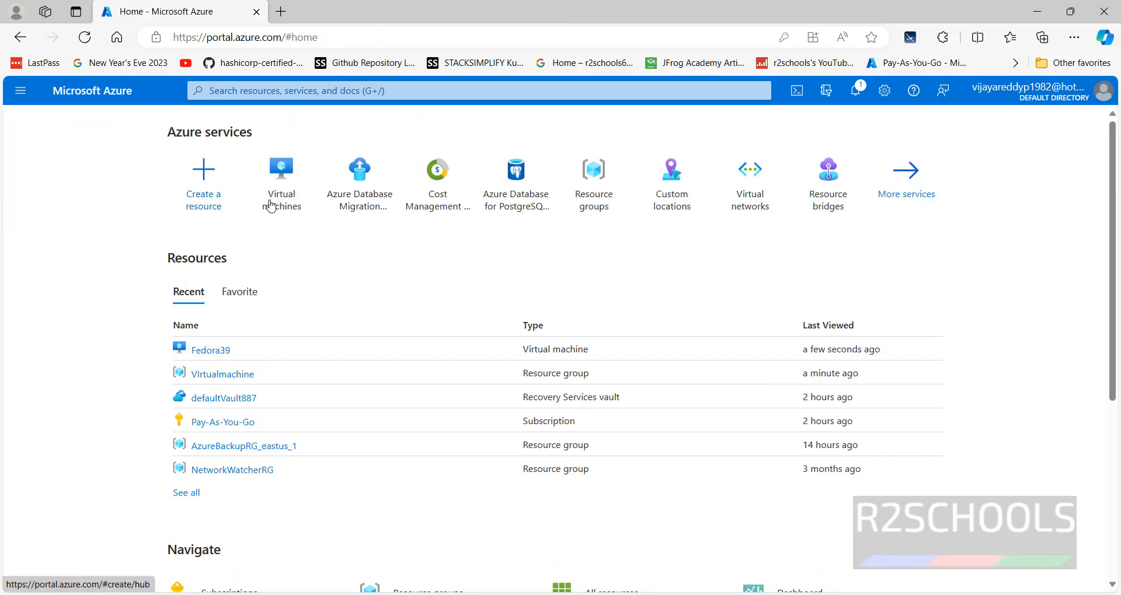
pyautogui.click(280, 181)
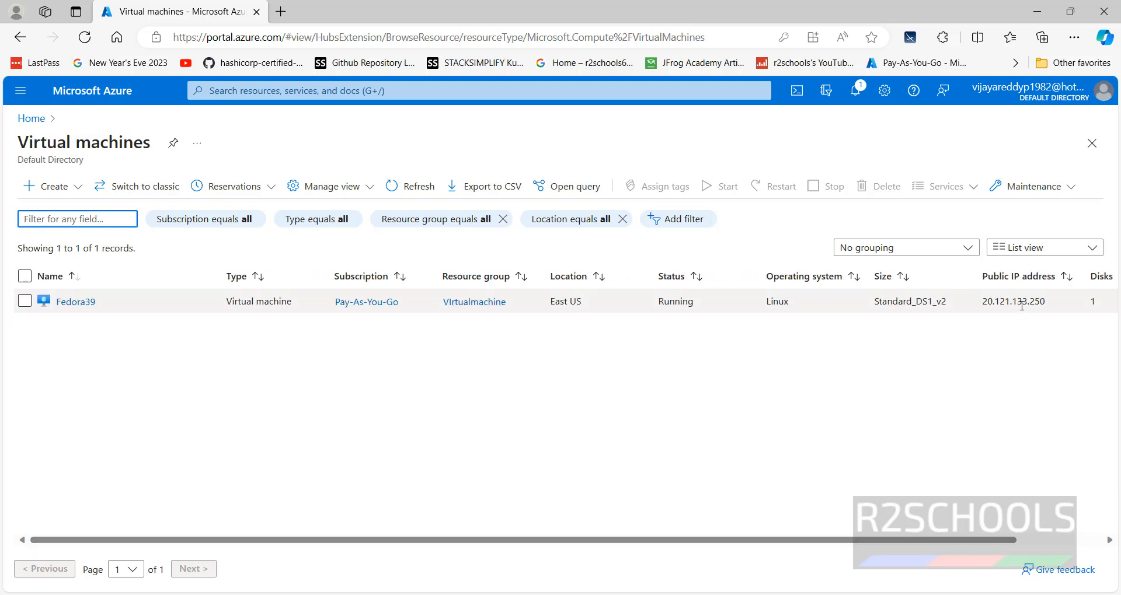
pyautogui.click(74, 302)
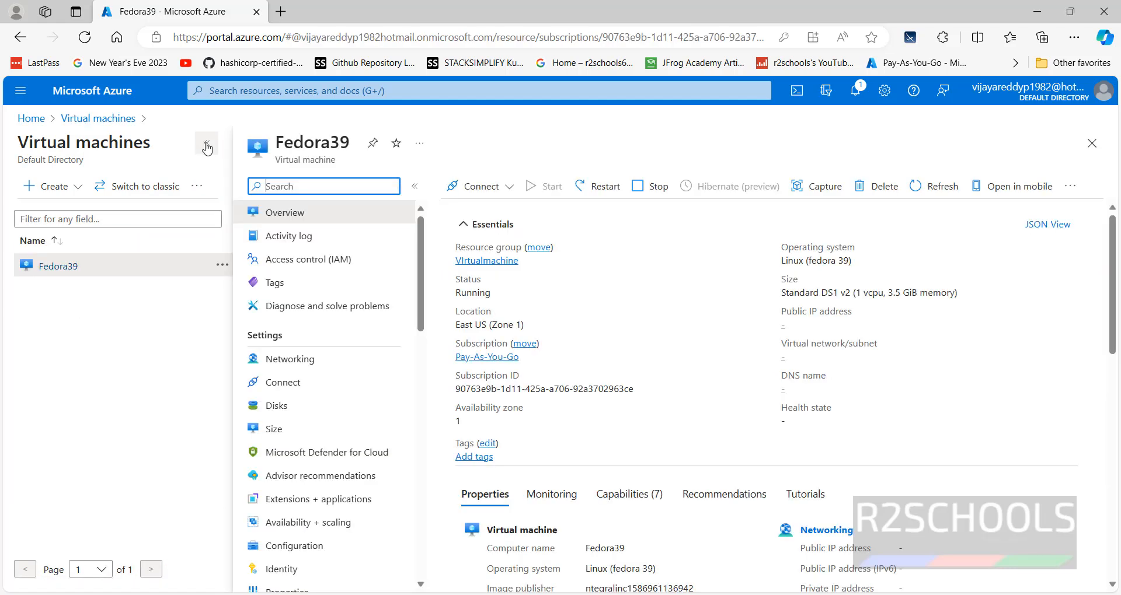
pyautogui.click(207, 146)
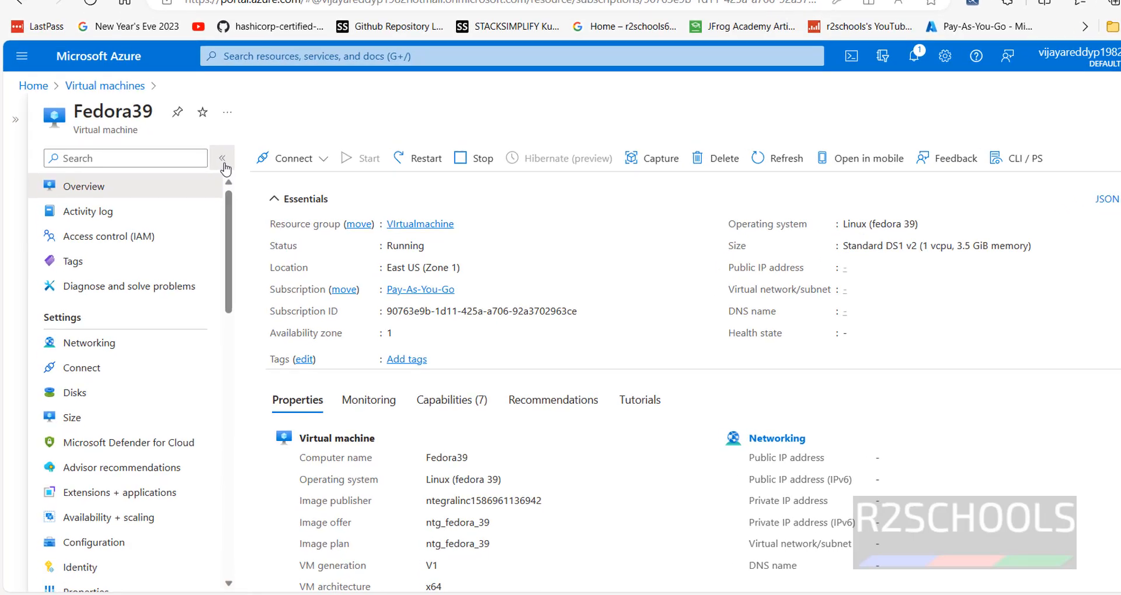
pyautogui.click(206, 188)
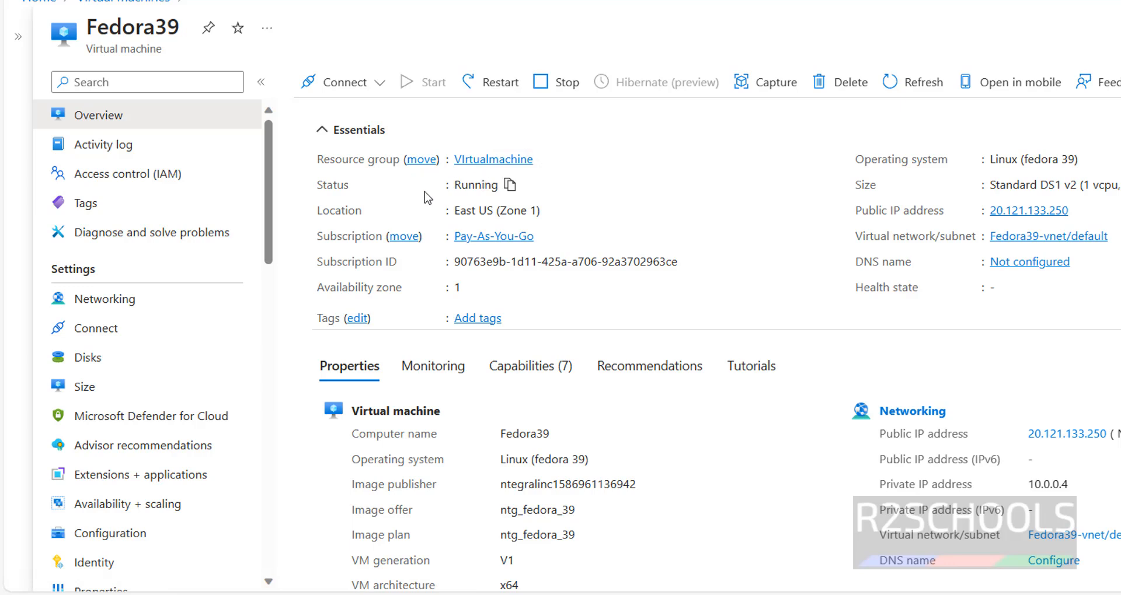
# - Check the Fedora39 virtual machine's location and operating system in its essential details
pyautogui.moveTo(444, 212); pyautogui.dragTo(541, 211)
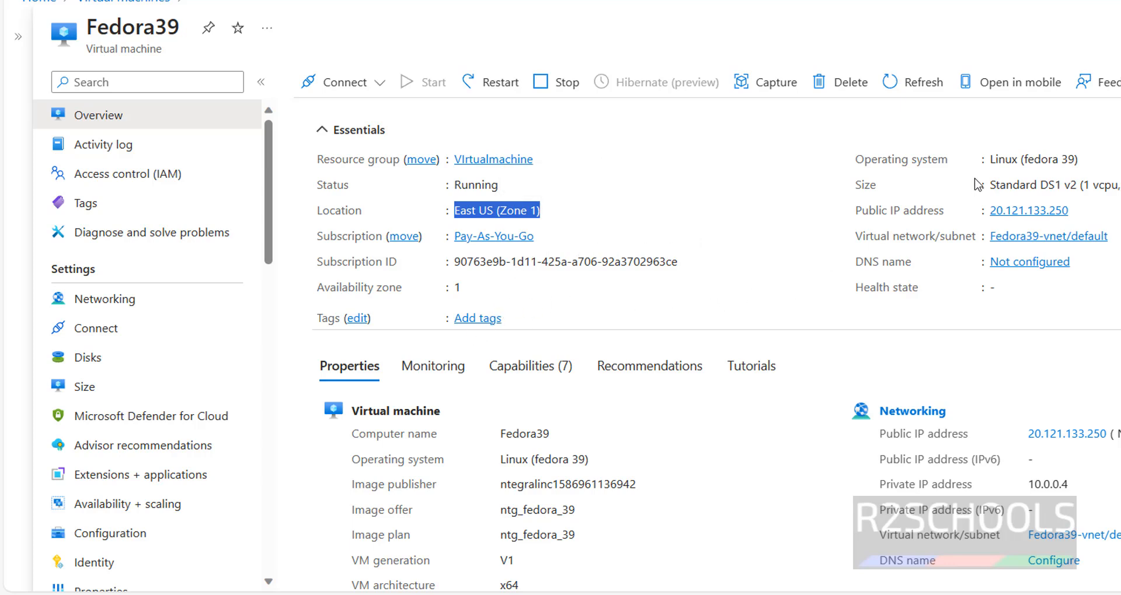
pyautogui.moveTo(989, 160); pyautogui.dragTo(1065, 165)
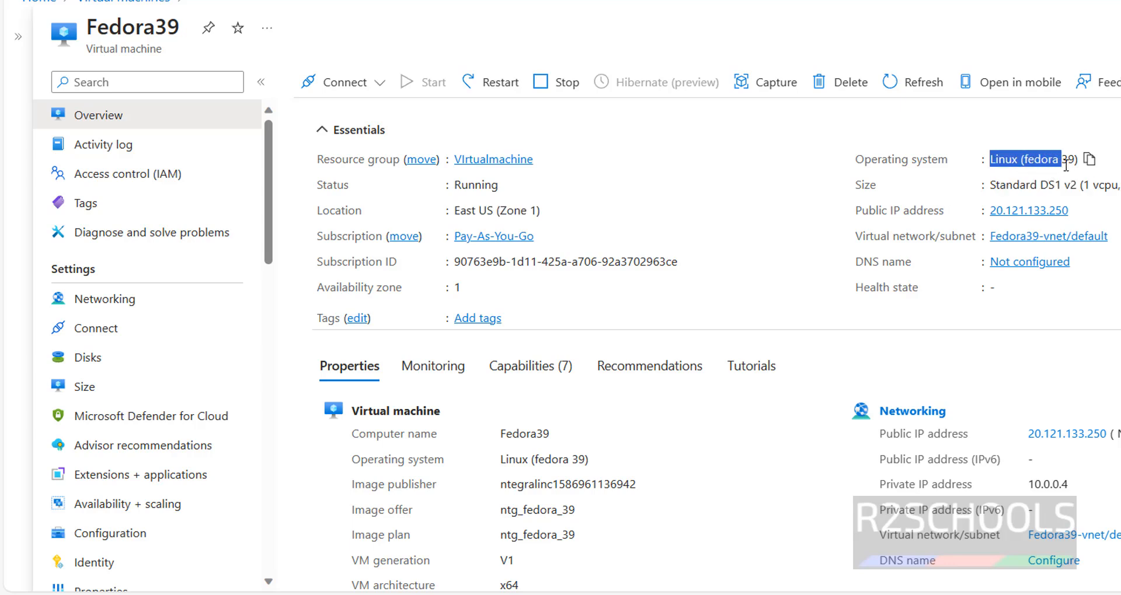
pyautogui.click(1000, 163)
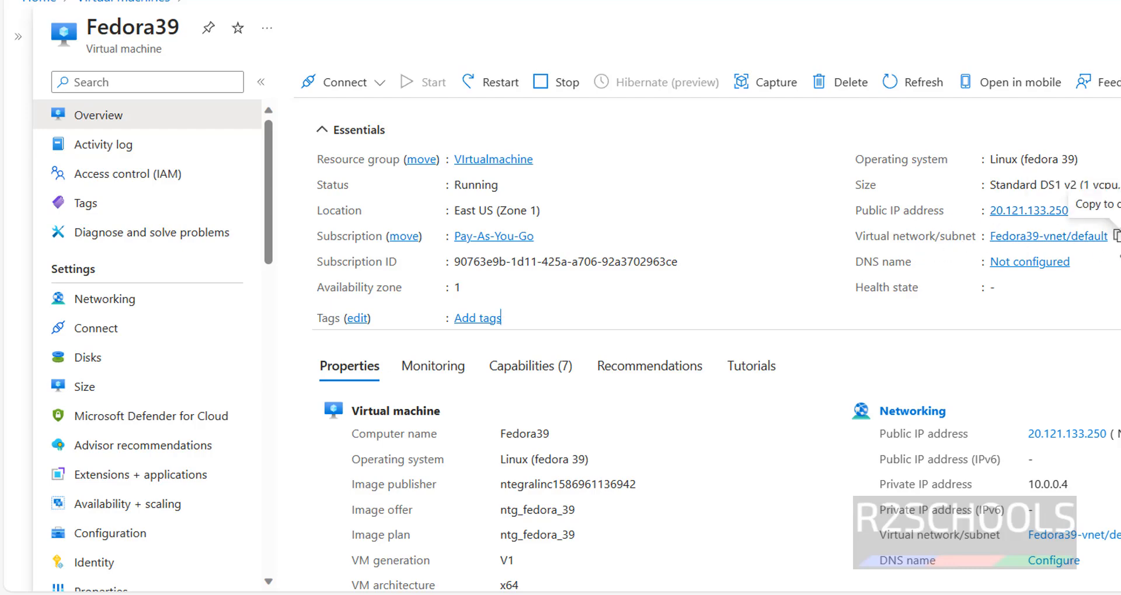
# - Review the Fedora39 virtual machine's networking, size, disk and availability properties, and refresh its overview
pyautogui.scroll(-3, 707, 302)
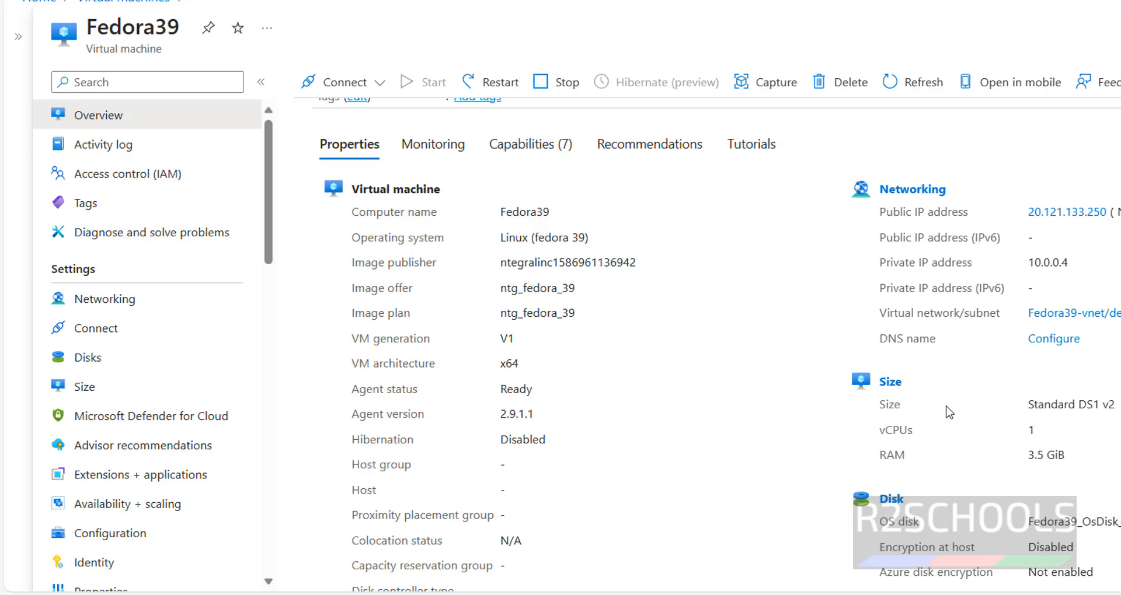
pyautogui.scroll(-4, 928, 512)
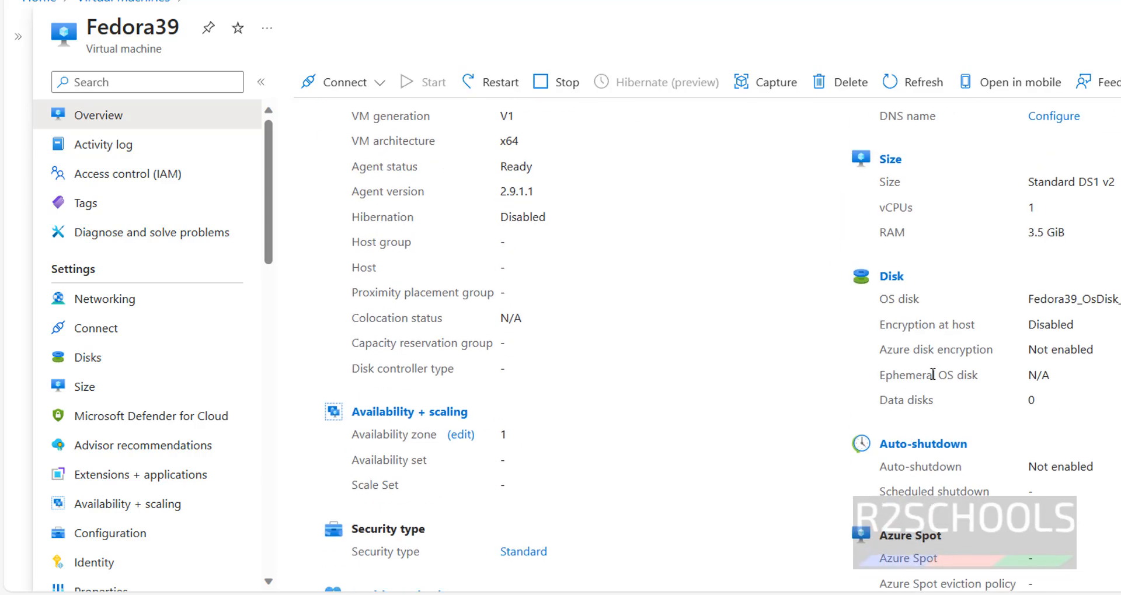
pyautogui.scroll(-4, 726, 442)
pyautogui.scroll(10, 730, 461)
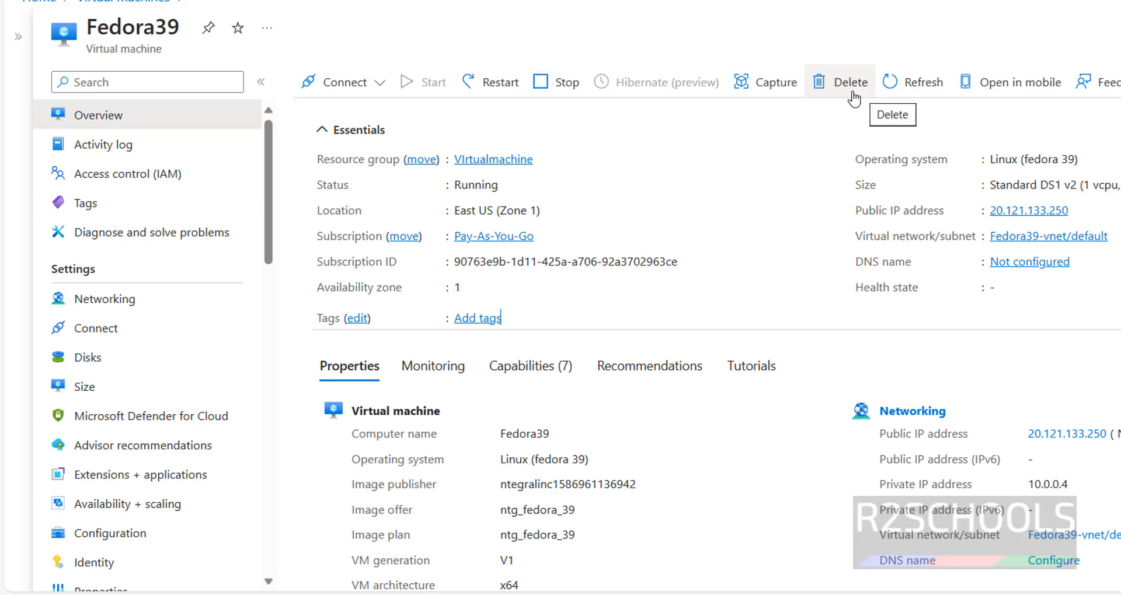
pyautogui.click(908, 93)
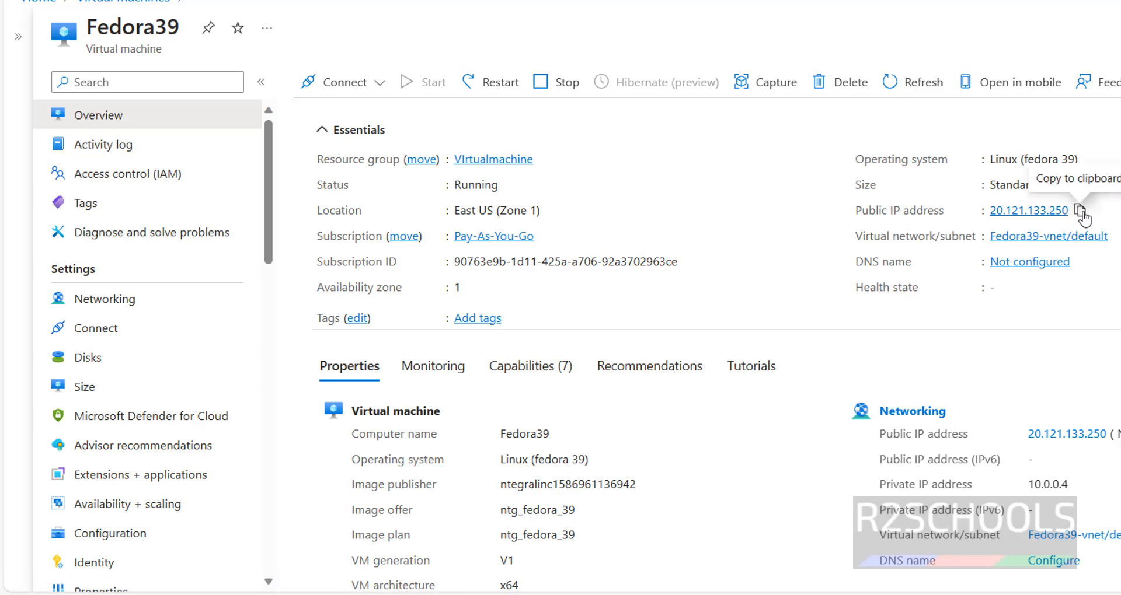
# - Copy the virtual machine's public IP address 20.121.133.250, switch to PuTTY and enter it as the host name
pyautogui.click(1080, 212)
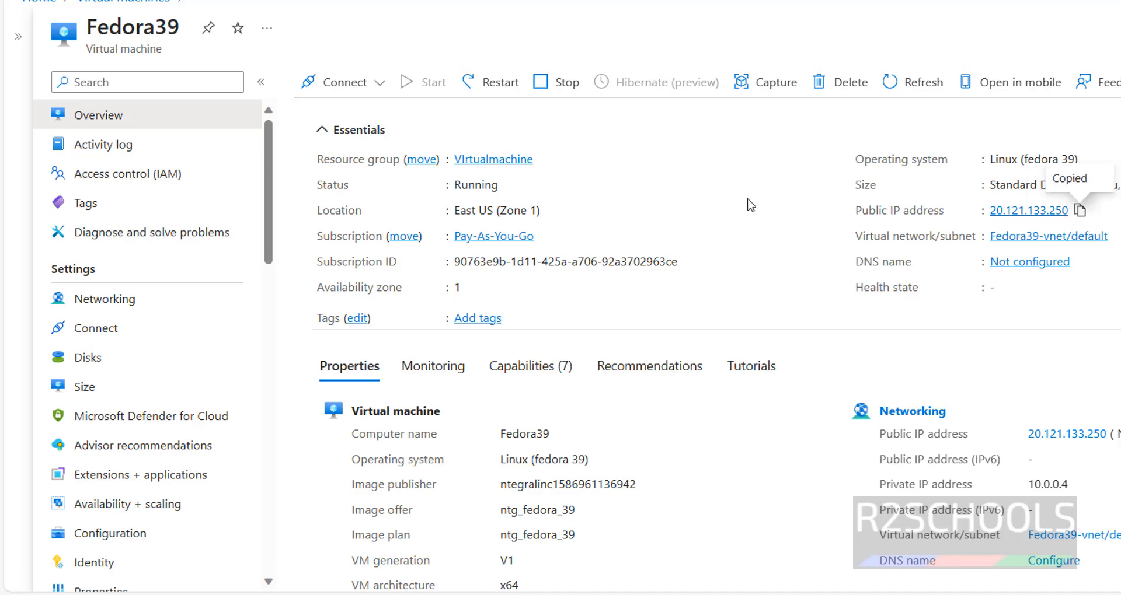
pyautogui.press('super')
pyautogui.write('putty')
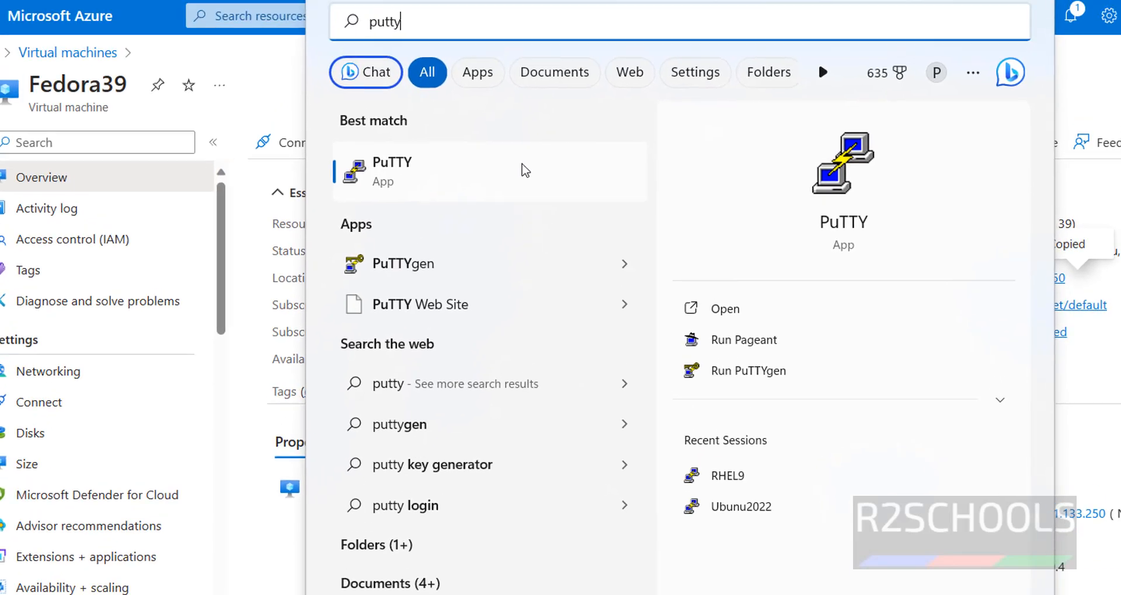
pyautogui.click(527, 165)
pyautogui.hotkey('ctrl', 'v')
pyautogui.click(1070, 314)
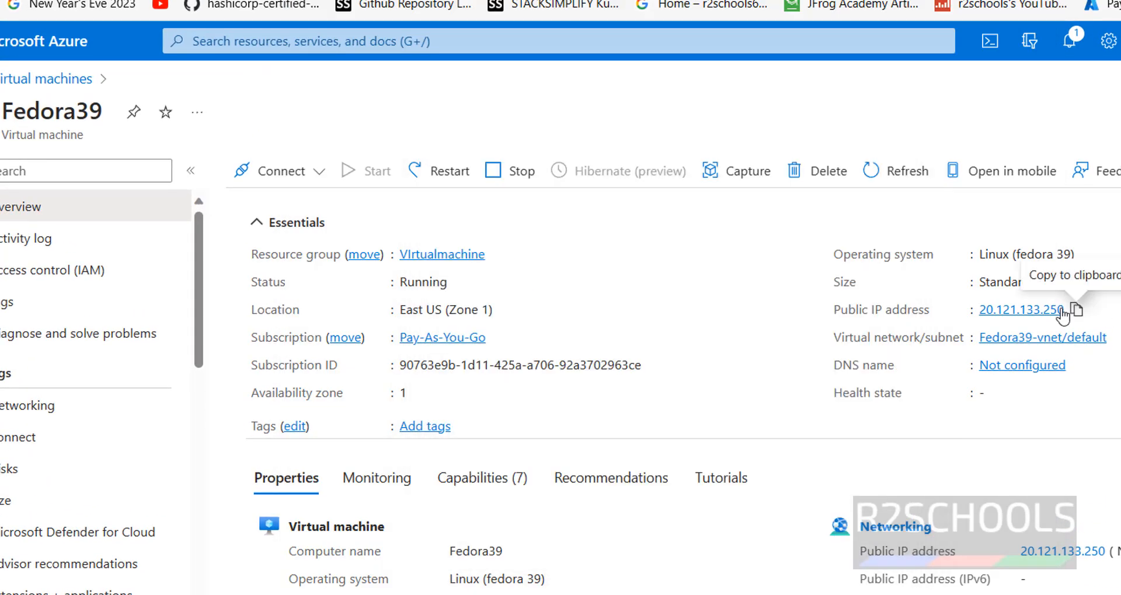
pyautogui.hotkey('alt', 'Tab')
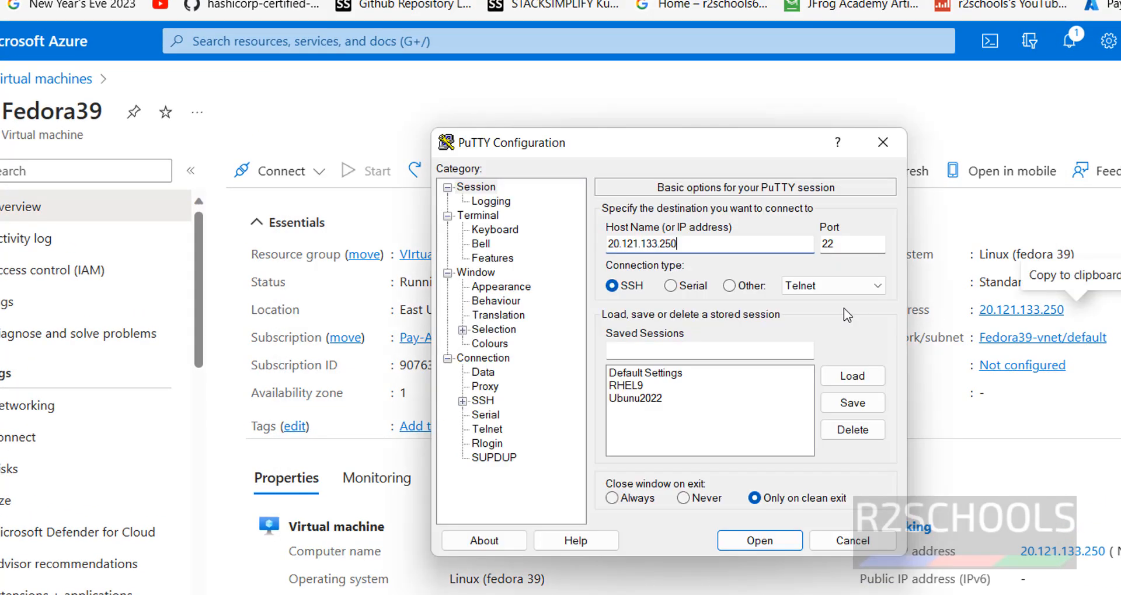
# - Open the SSH session to the virtual machine on port 22 and accept the server's host key
pyautogui.click(758, 540)
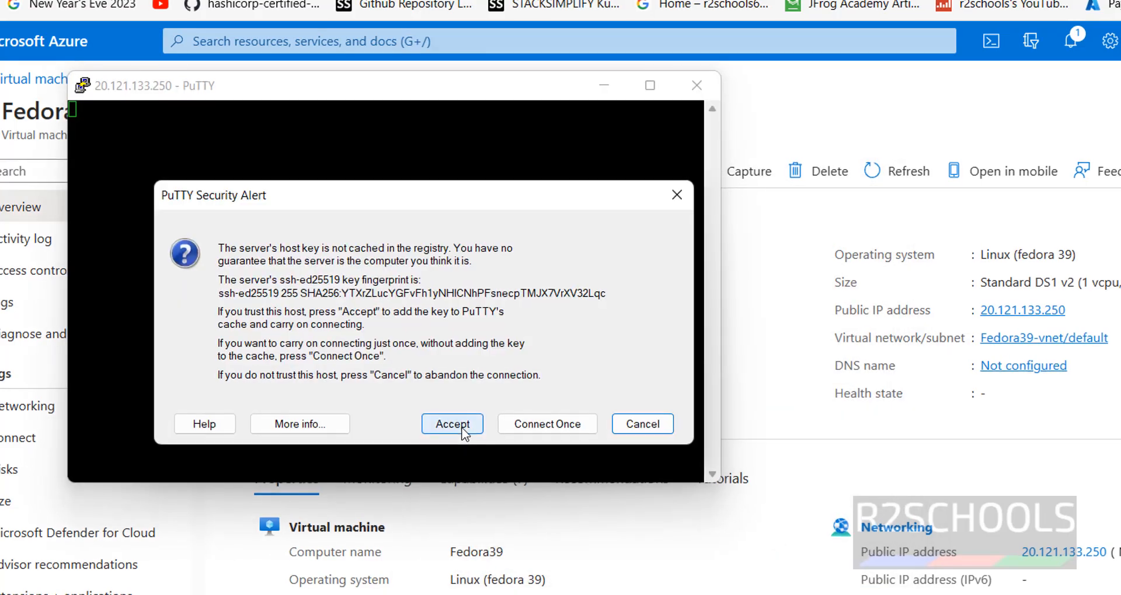
pyautogui.click(450, 423)
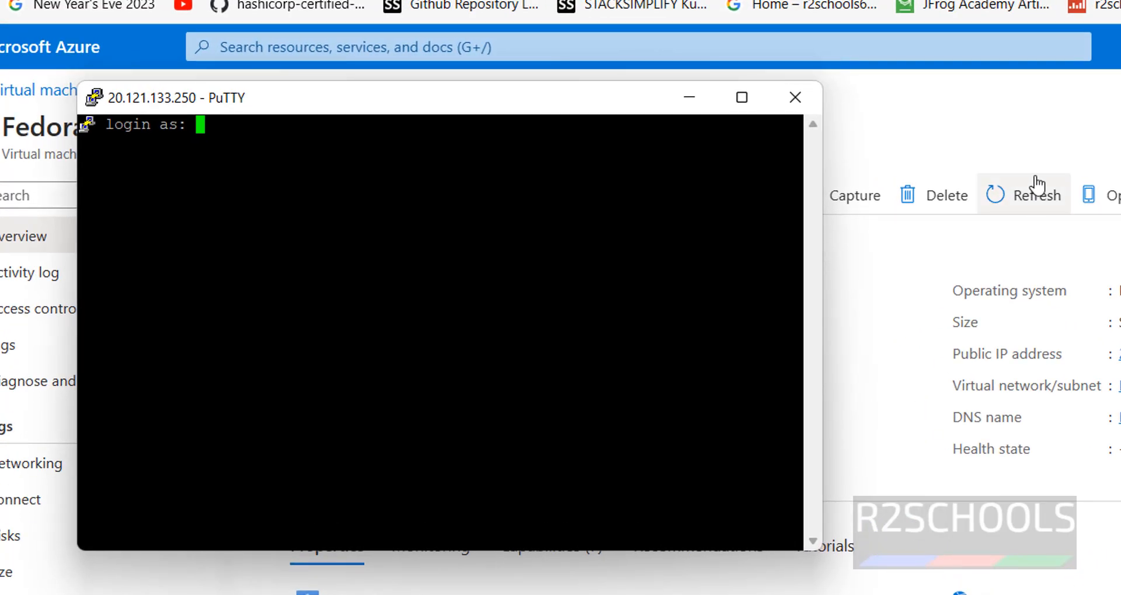
pyautogui.click(1044, 141)
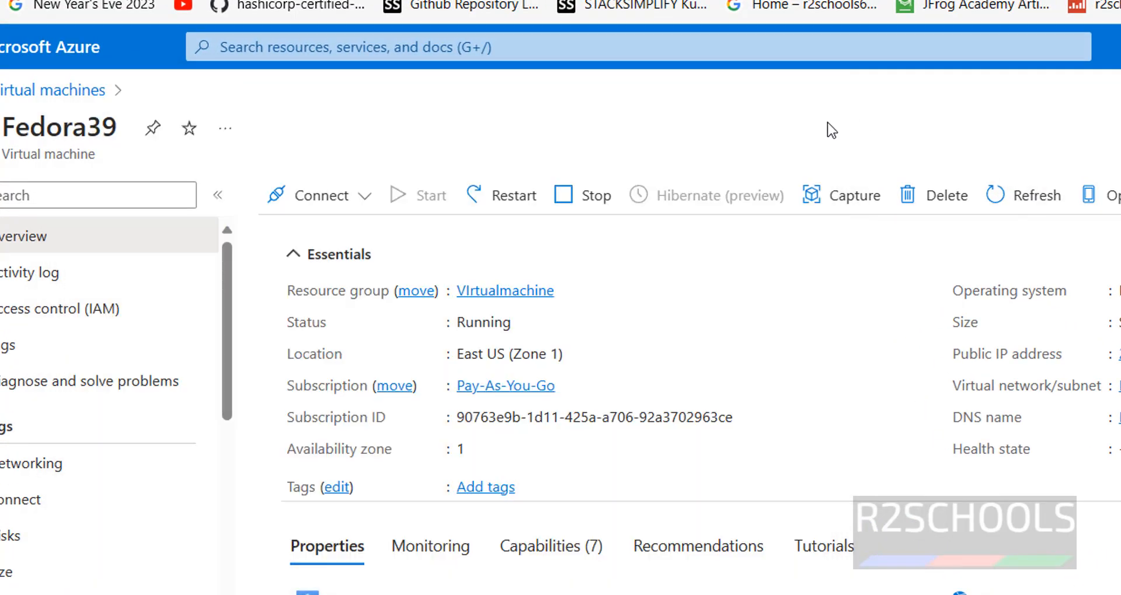
pyautogui.click(323, 206)
pyautogui.click(335, 239)
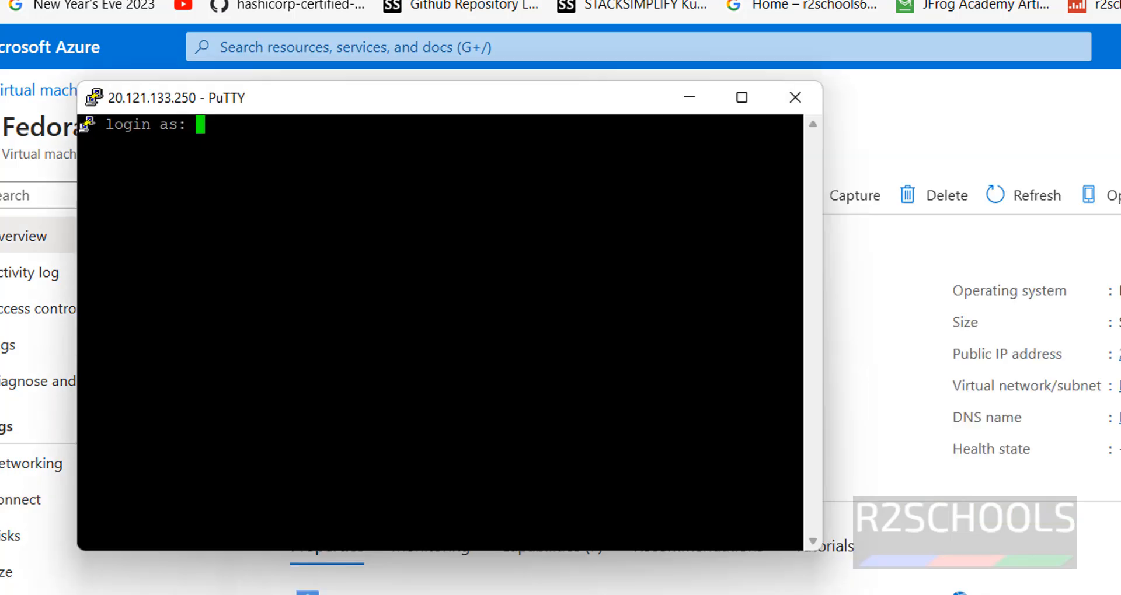
# - Log in to the SSH session as demouser with the account password
pyautogui.write('demouser')
pyautogui.press('Return')
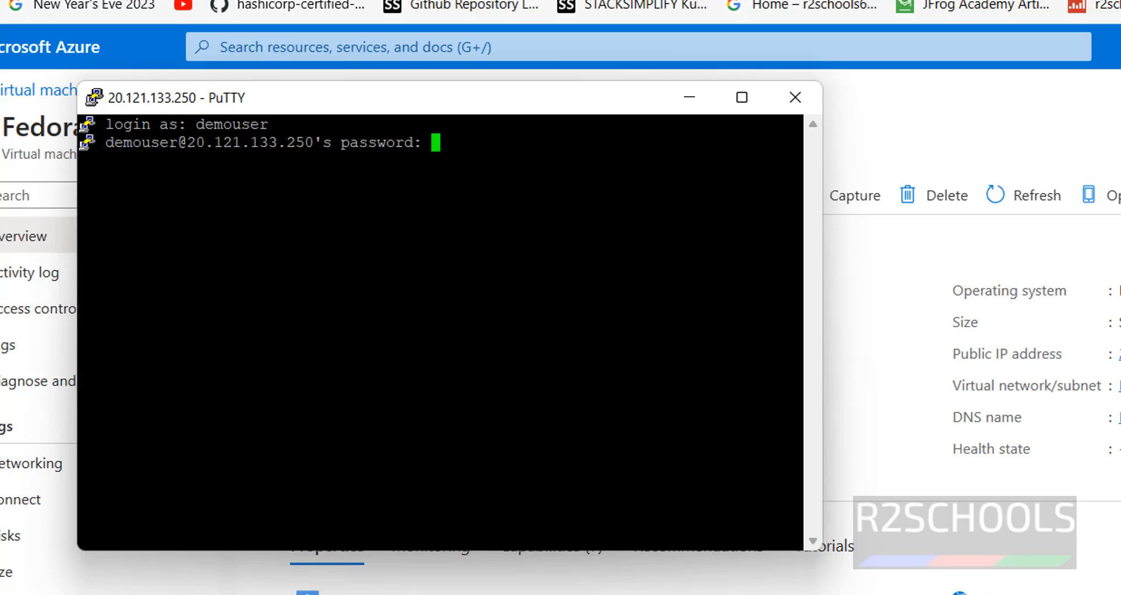
pyautogui.press('Return')
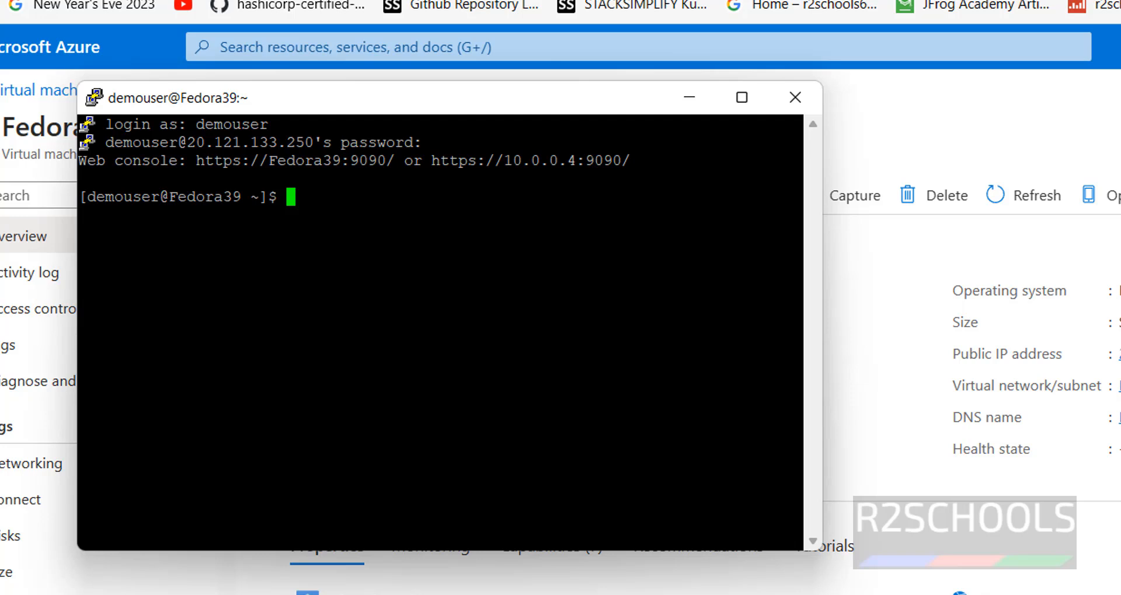
# - Show /etc/os-release with more, check the operating system's name and version lines, and clear the terminal
pyautogui.write('more /etc/os-release')
pyautogui.press('Return')
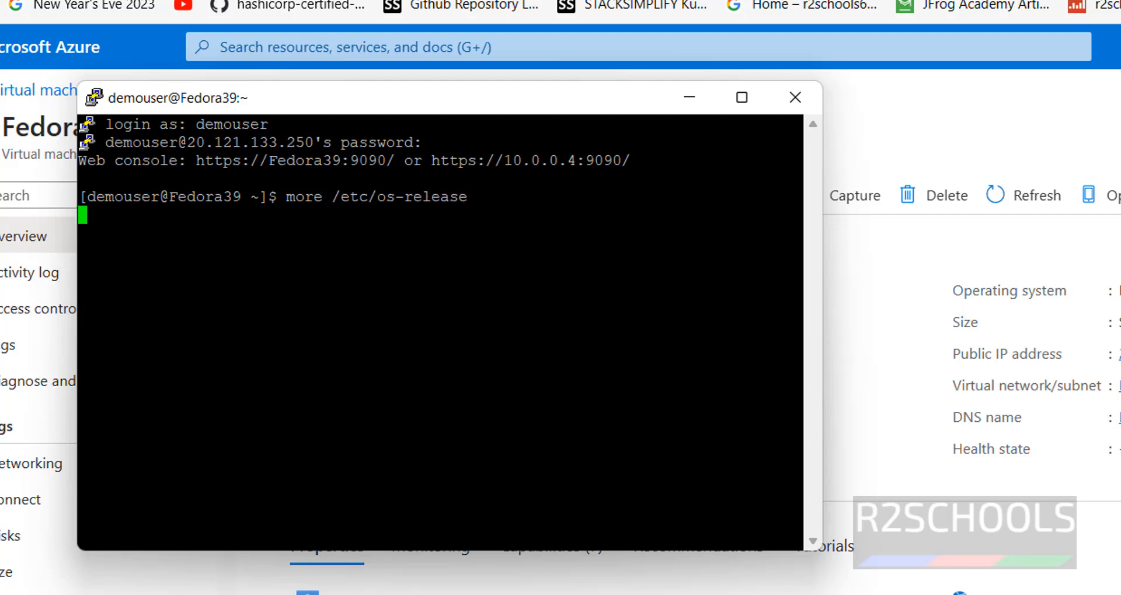
pyautogui.moveTo(105, 142); pyautogui.dragTo(244, 144)
pyautogui.moveTo(79, 161); pyautogui.dragTo(177, 162)
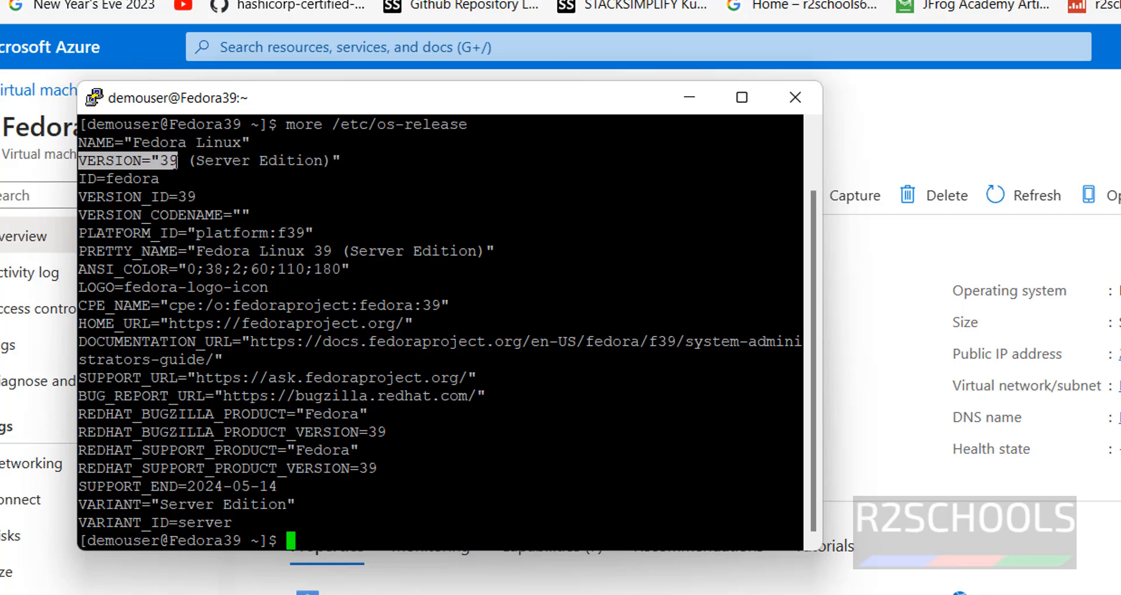
pyautogui.hotkey('ctrl', 'l')
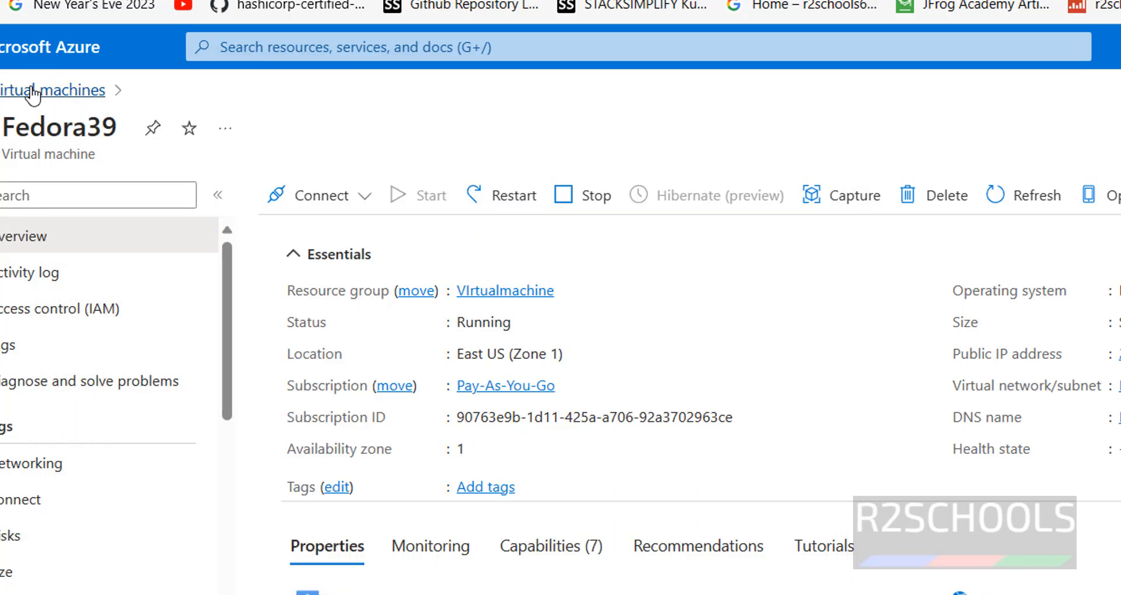
# - Return to Azure's virtual machines list and delete the Fedora39 virtual machine with force delete applied, confirming with "delete"
pyautogui.click(31, 91)
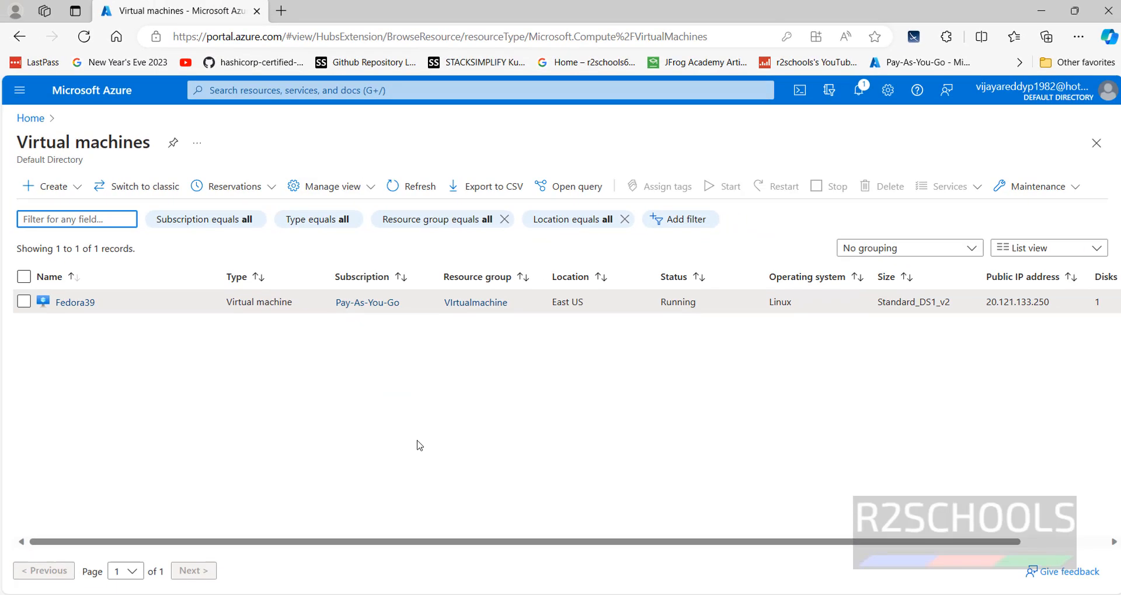
pyautogui.click(24, 301)
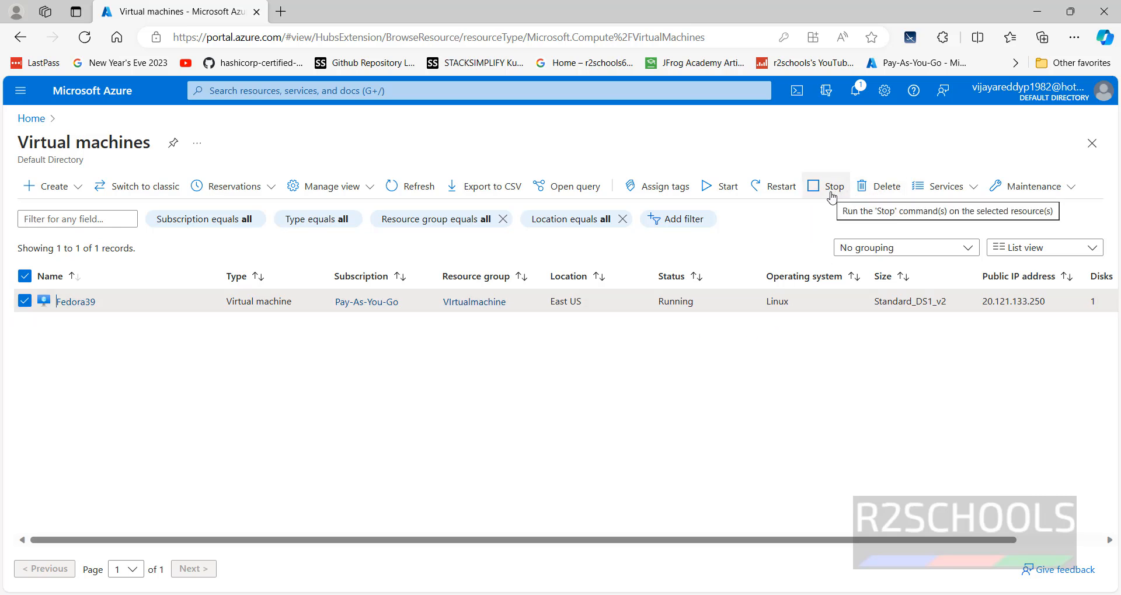
pyautogui.click(882, 193)
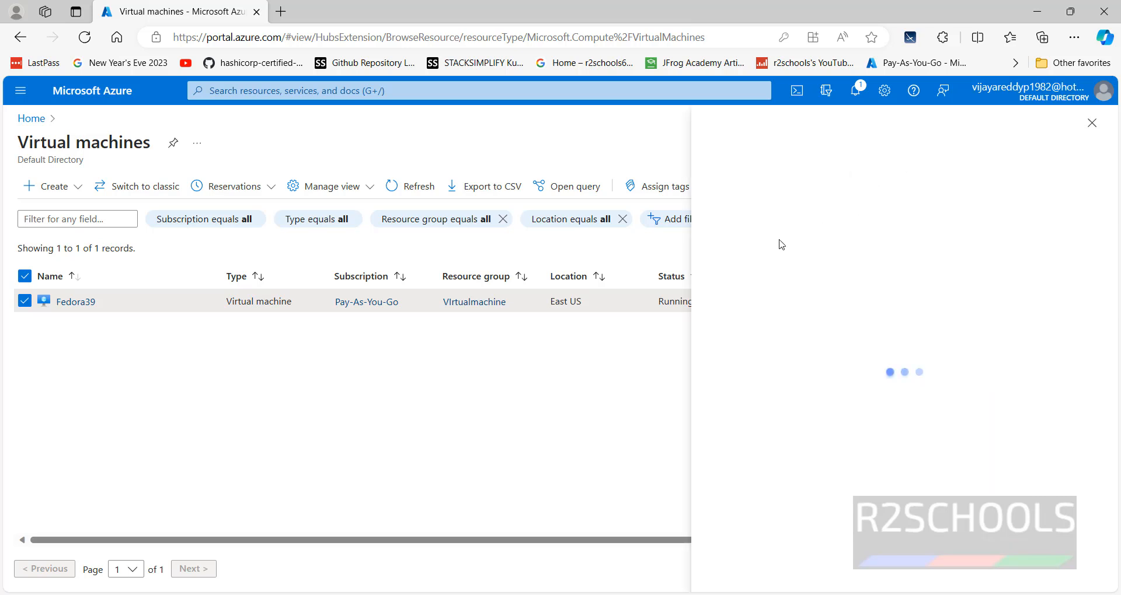
pyautogui.click(712, 494)
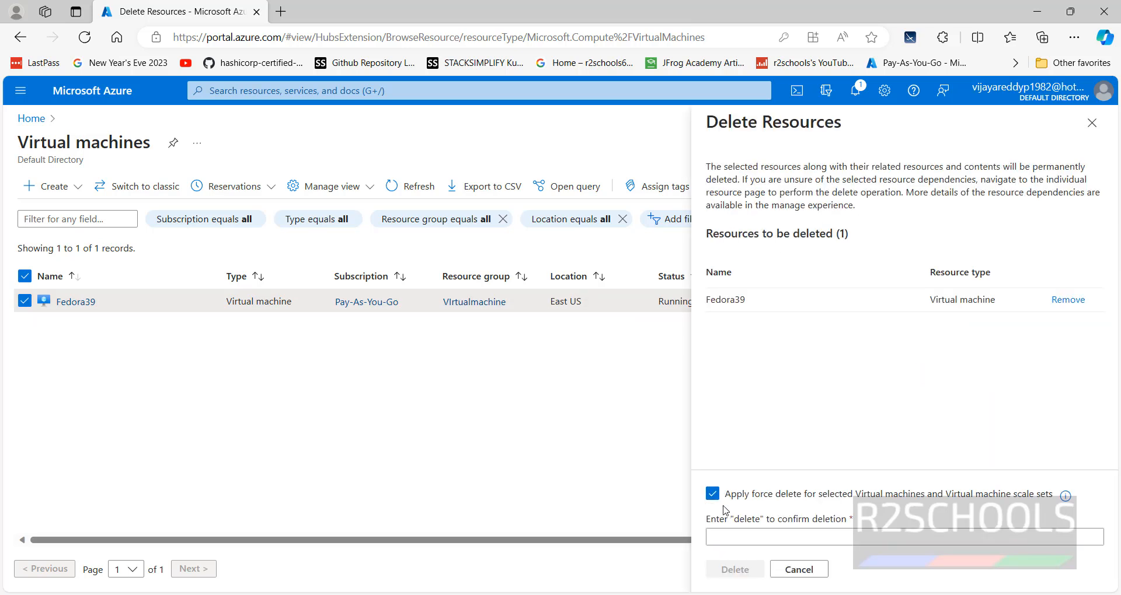
pyautogui.click(728, 537)
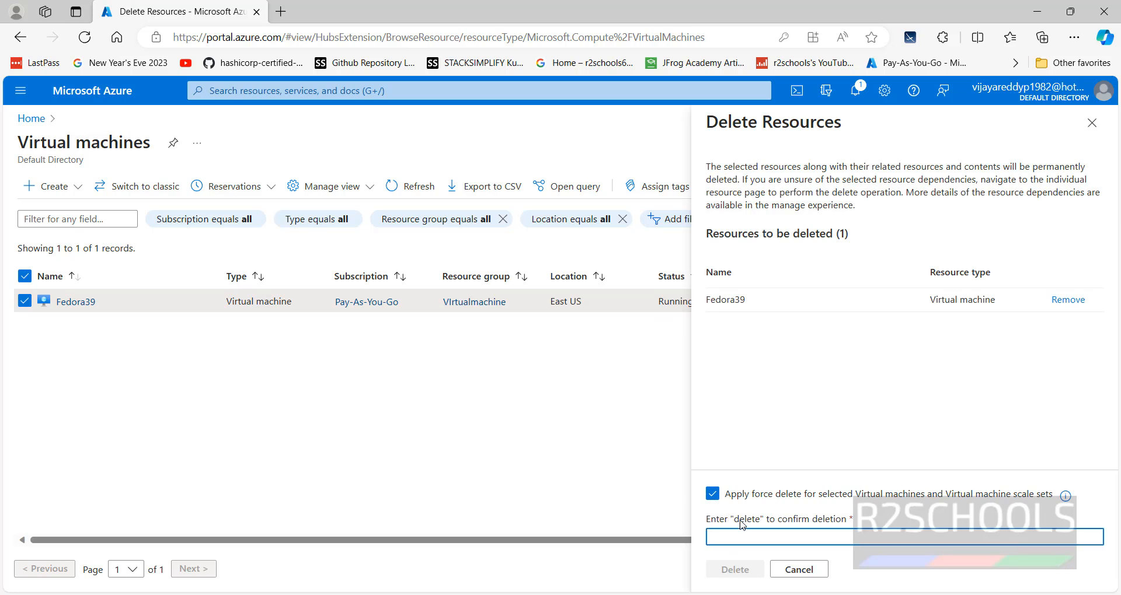
pyautogui.write('delete')
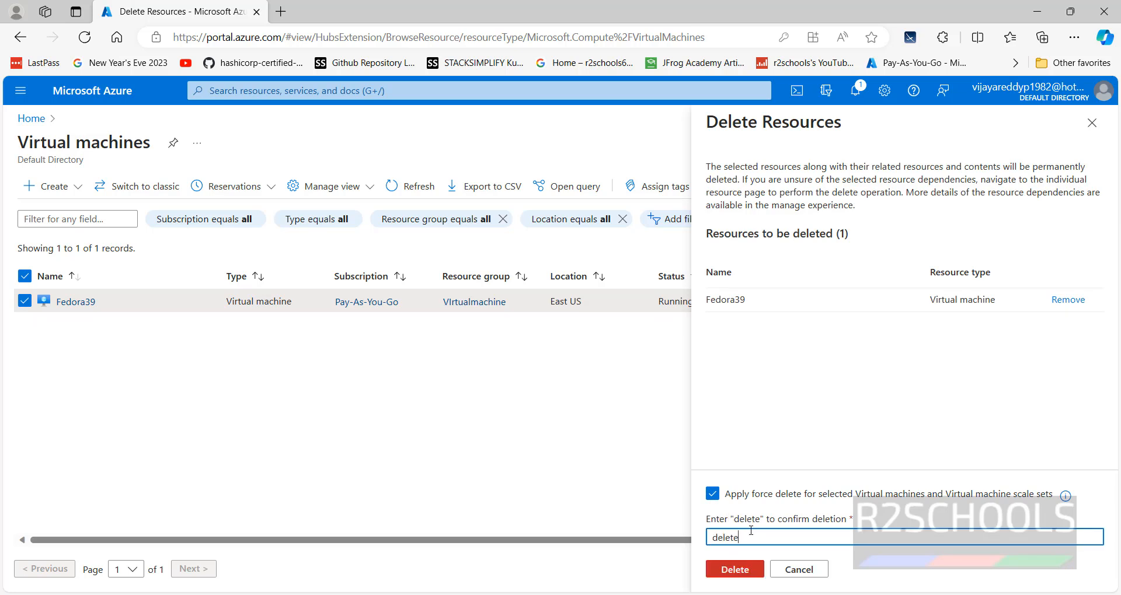
pyautogui.click(736, 570)
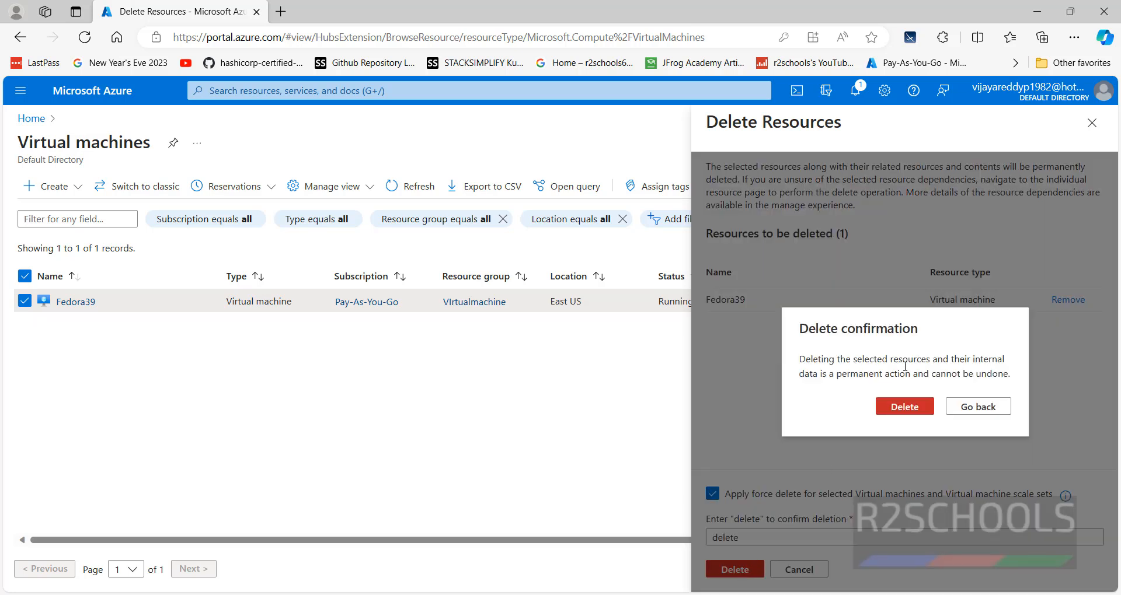
pyautogui.click(905, 407)
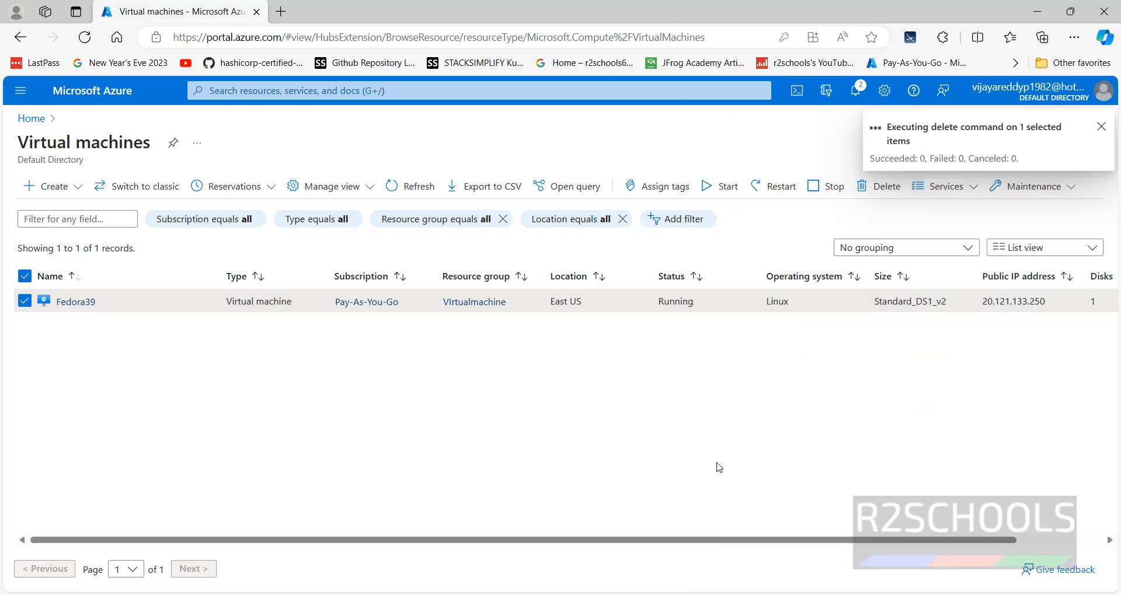